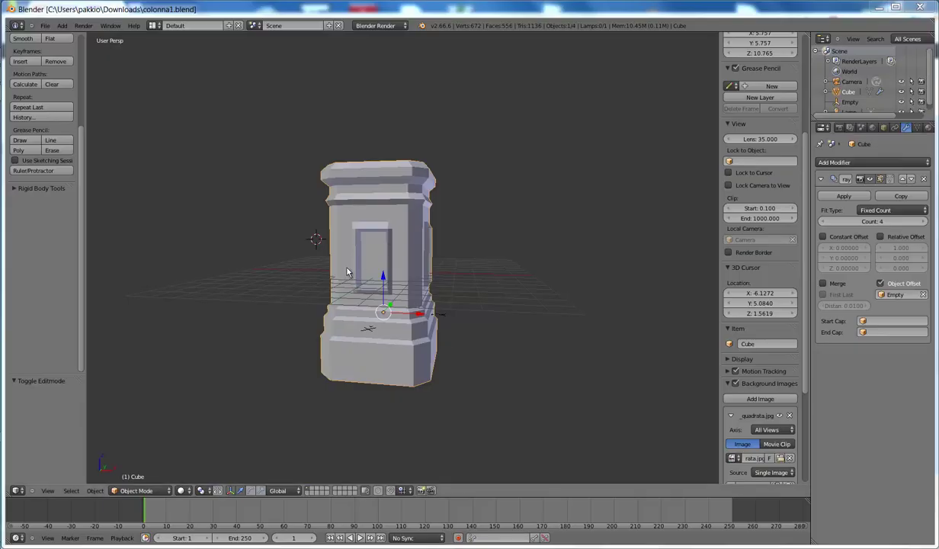
# Orbit to a near-level side view of the column and split the viewport into two side-by-side areas.
pyautogui.moveTo(347, 272)
pyautogui.mouseDown(button='middle')
pyautogui.moveTo(400, 301)
pyautogui.moveTo(347, 251)
pyautogui.moveTo(339, 261)
pyautogui.moveTo(347, 252)
pyautogui.moveTo(435, 247)
pyautogui.moveTo(397, 241)
pyautogui.moveTo(368, 270)
pyautogui.moveTo(364, 246)
pyautogui.moveTo(419, 249)
pyautogui.mouseUp(button='middle')
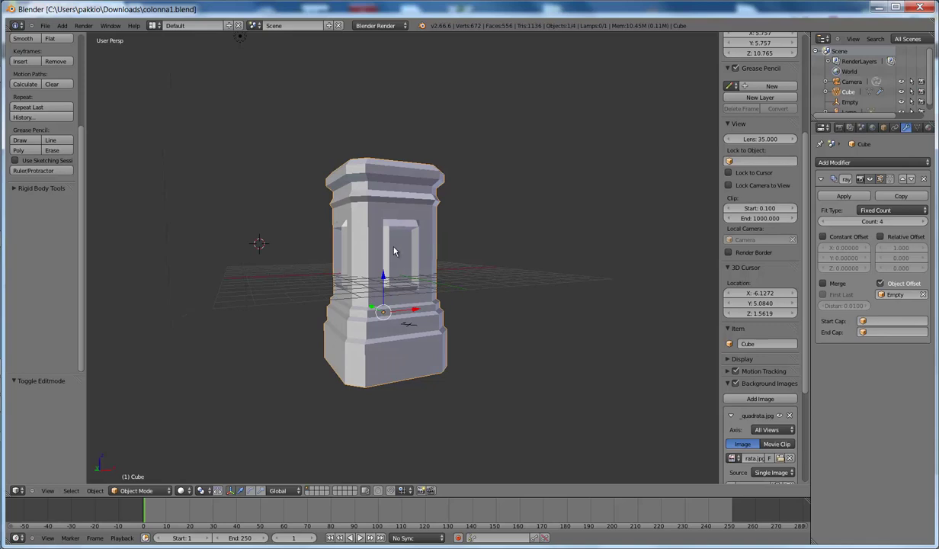
pyautogui.moveTo(360, 282)
pyautogui.mouseDown(button='middle')
pyautogui.moveTo(399, 224)
pyautogui.moveTo(392, 247)
pyautogui.moveTo(430, 396)
pyautogui.moveTo(367, 187)
pyautogui.mouseUp(button='middle')
pyautogui.moveTo(366, 278)
pyautogui.mouseDown(button='middle')
pyautogui.moveTo(385, 224)
pyautogui.moveTo(390, 242)
pyautogui.moveTo(348, 247)
pyautogui.moveTo(395, 267)
pyautogui.mouseUp(button='middle')
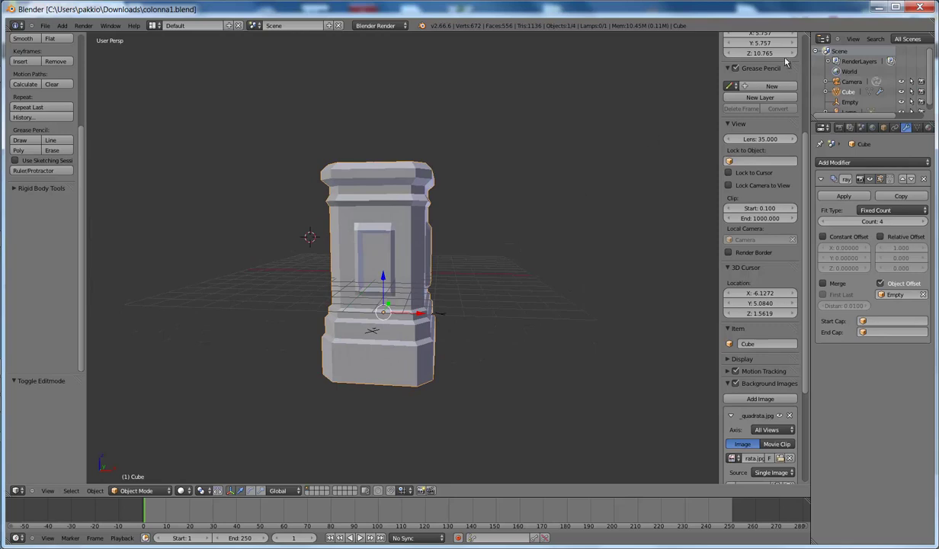
pyautogui.moveTo(778, 32)
pyautogui.mouseDown()
pyautogui.moveTo(738, 45)
pyautogui.moveTo(541, 53)
pyautogui.mouseUp()
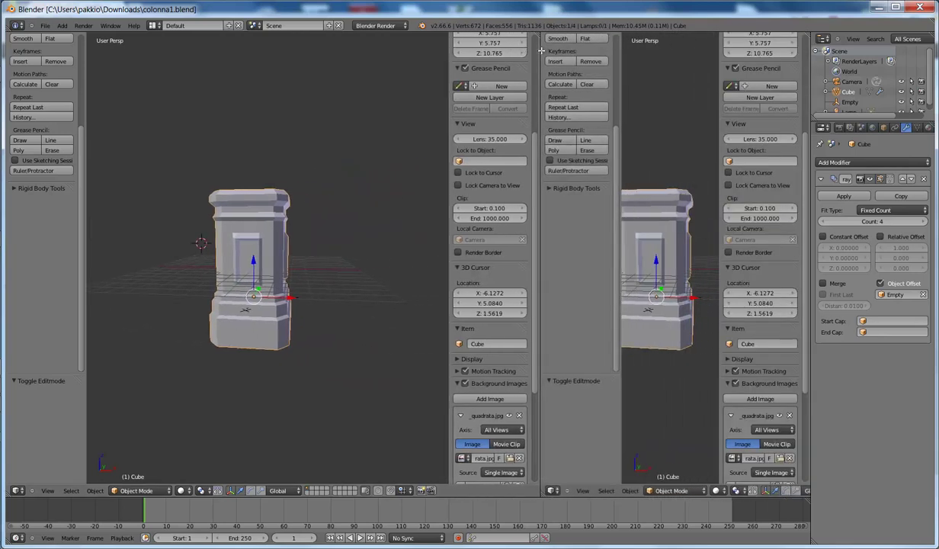
# Make the right area a UV/Image Editor displaying colonna_quadrata.jpg.
pyautogui.click(552, 490)
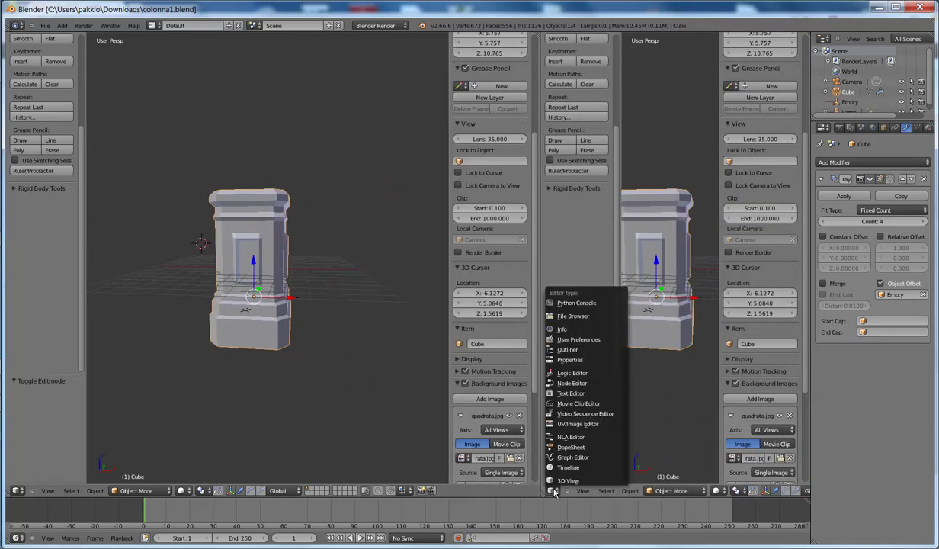
pyautogui.click(568, 424)
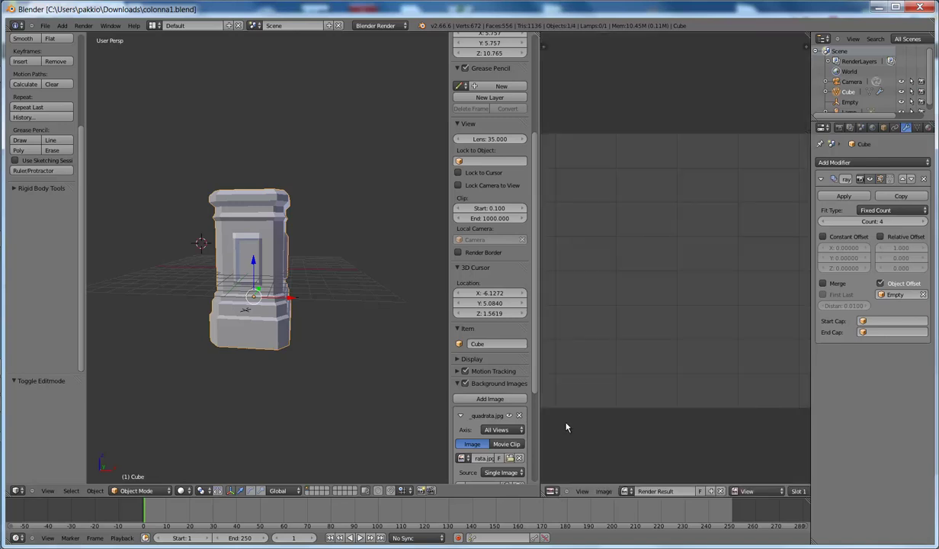
pyautogui.click(624, 490)
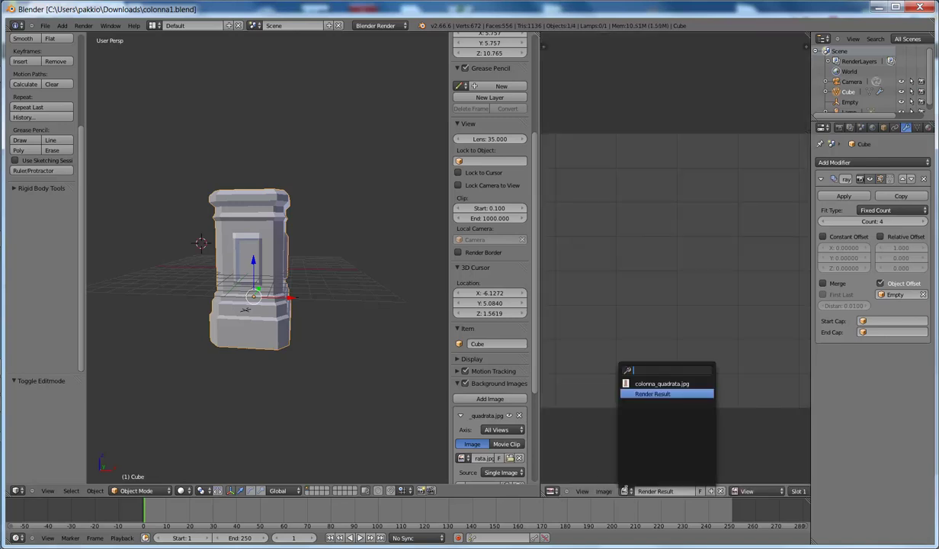
pyautogui.click(655, 384)
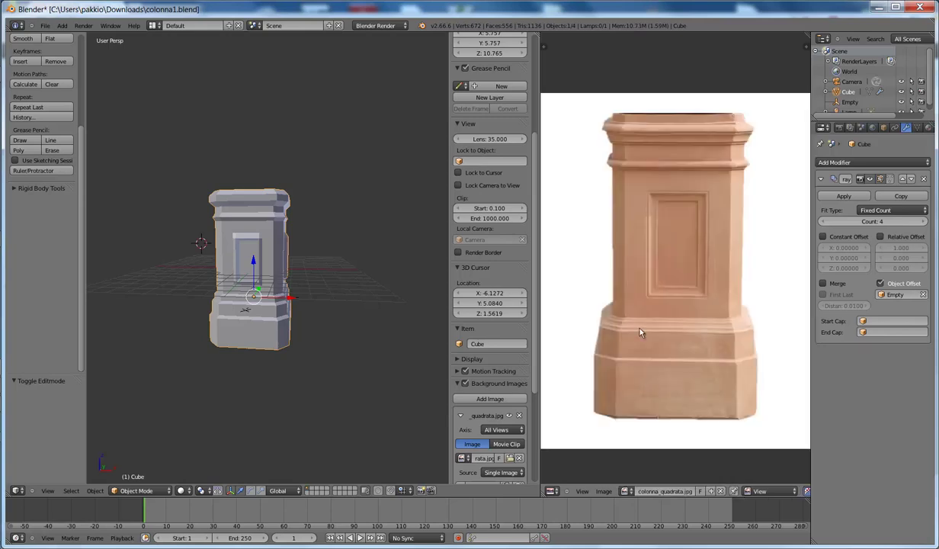
# Zoom in on the column and orbit to look down into its hollow top.
pyautogui.moveTo(320, 228); pyautogui.dragTo(298, 303, button='middle')
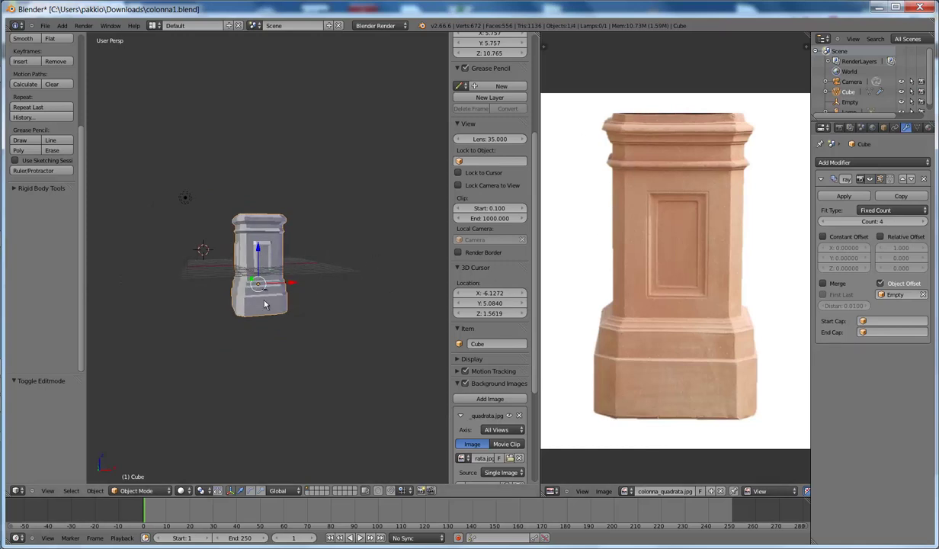
pyautogui.scroll(2, 264, 304)
pyautogui.scroll(2, 264, 305)
pyautogui.moveTo(263, 305)
pyautogui.mouseDown(button='middle')
pyautogui.moveTo(254, 232)
pyautogui.moveTo(237, 237)
pyautogui.moveTo(240, 246)
pyautogui.mouseUp(button='middle')
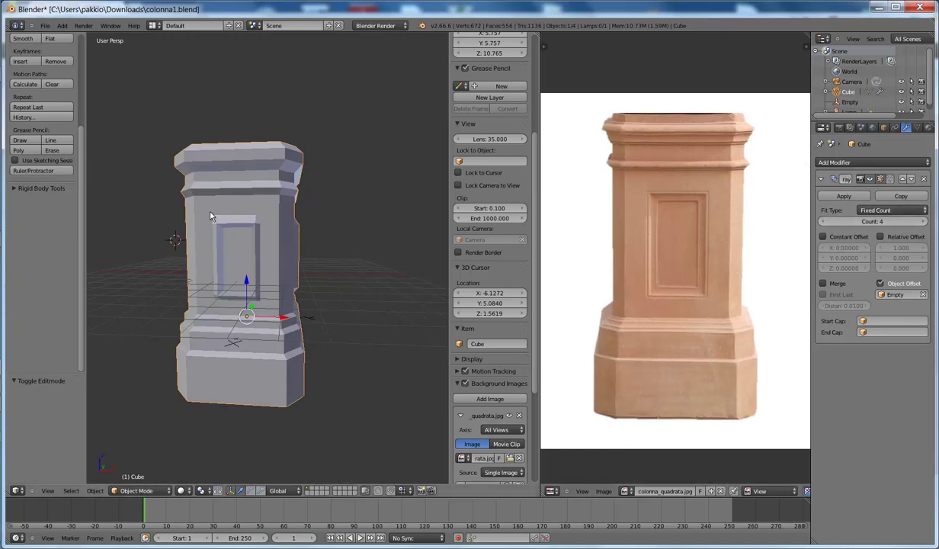
pyautogui.moveTo(245, 246); pyautogui.dragTo(293, 291, button='middle')
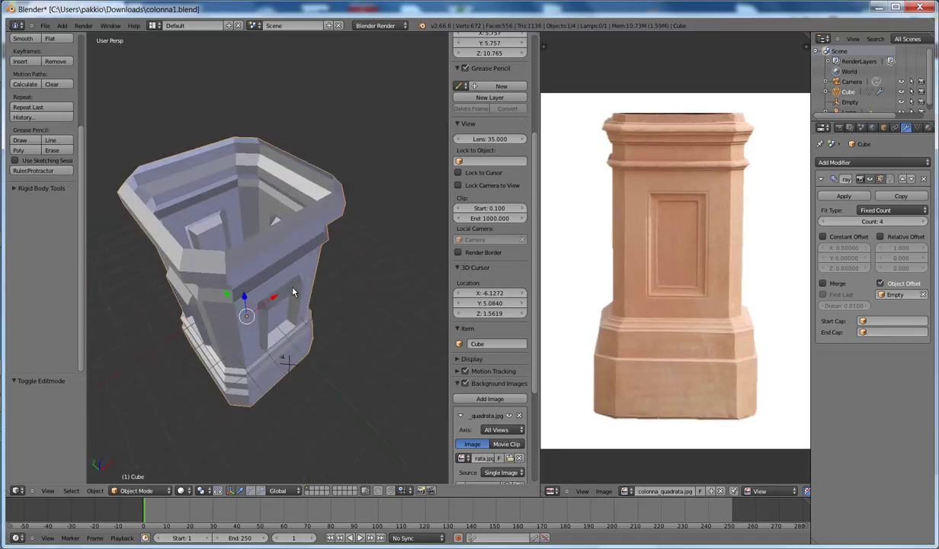
# Enter Edit Mode in Front Ortho view and toggle the Array modifier's edit-mode display.
pyautogui.press('Tab')
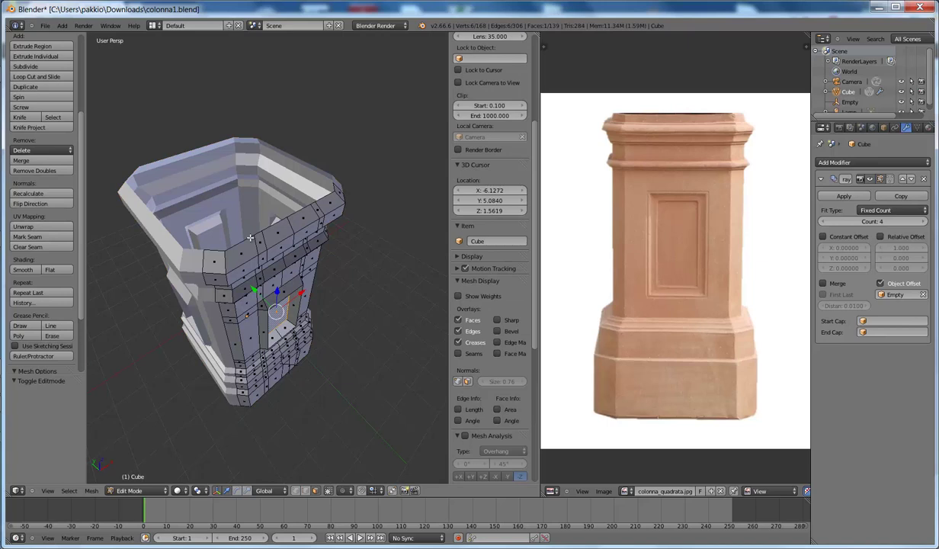
pyautogui.press('KP_1')
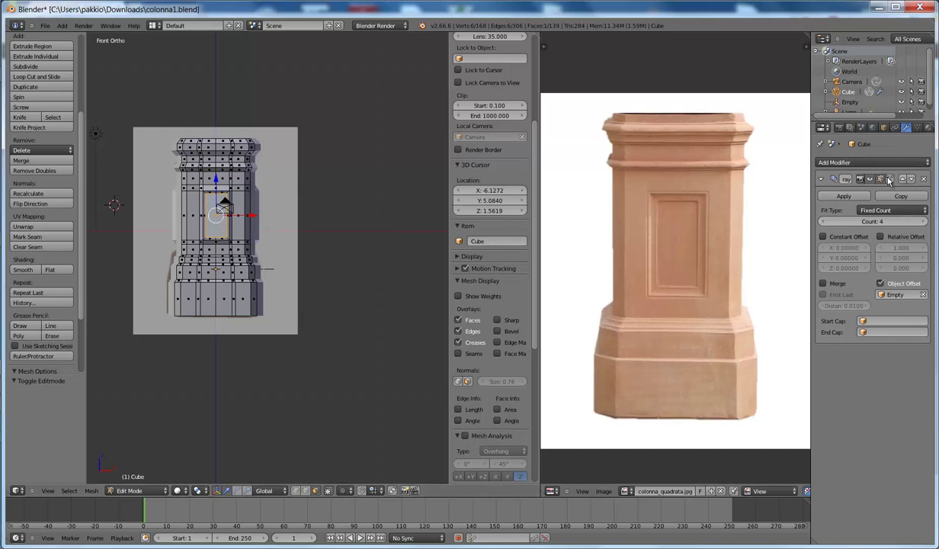
pyautogui.click(859, 177)
pyautogui.moveTo(260, 221)
pyautogui.mouseDown(button='middle')
pyautogui.moveTo(223, 281)
pyautogui.moveTo(160, 131)
pyautogui.mouseUp(button='middle')
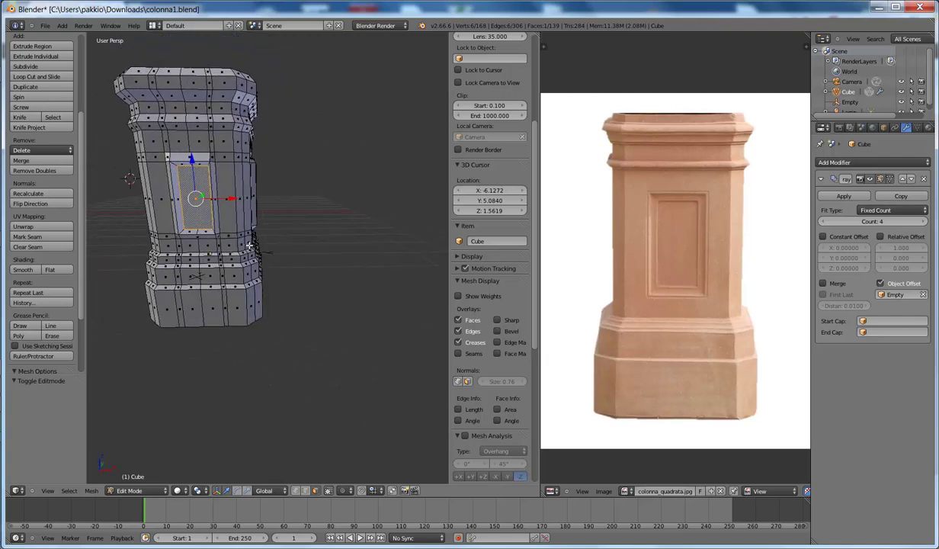
pyautogui.click(859, 177)
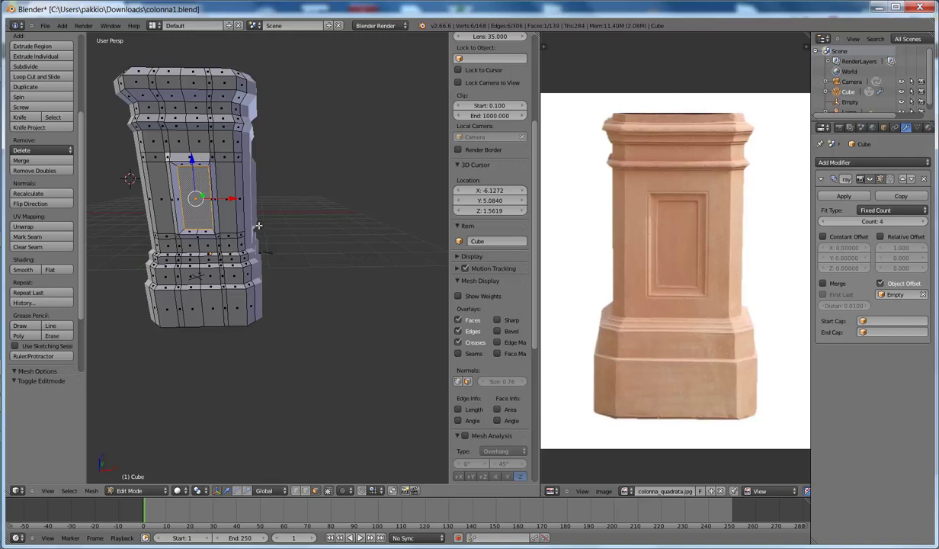
pyautogui.moveTo(209, 130); pyautogui.dragTo(194, 122, button='middle')
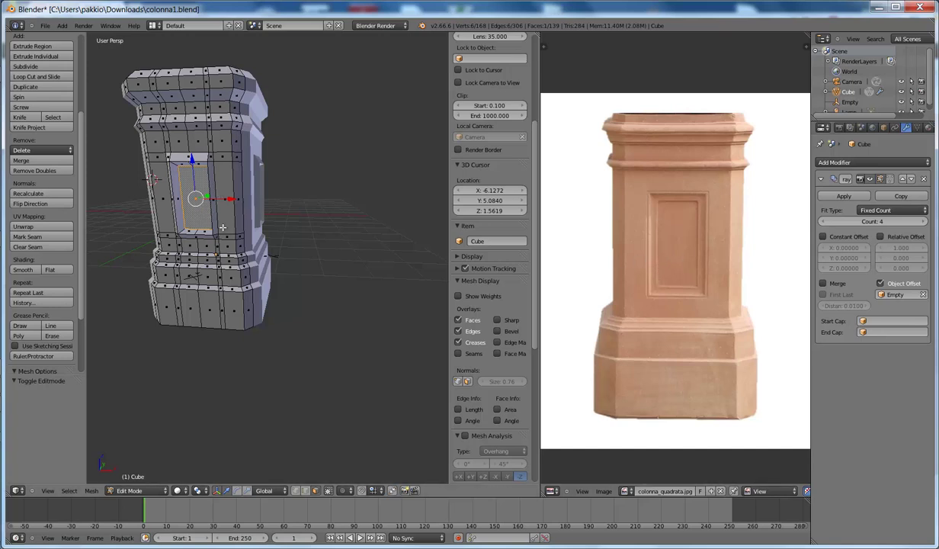
pyautogui.press('KP_1')
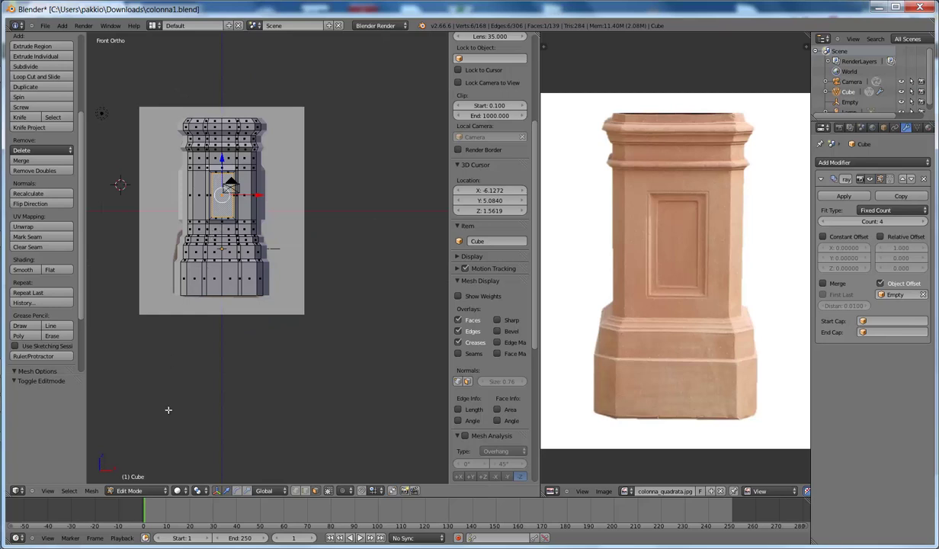
# Select all column vertices and unwrap them with Project From View.
pyautogui.press('a')
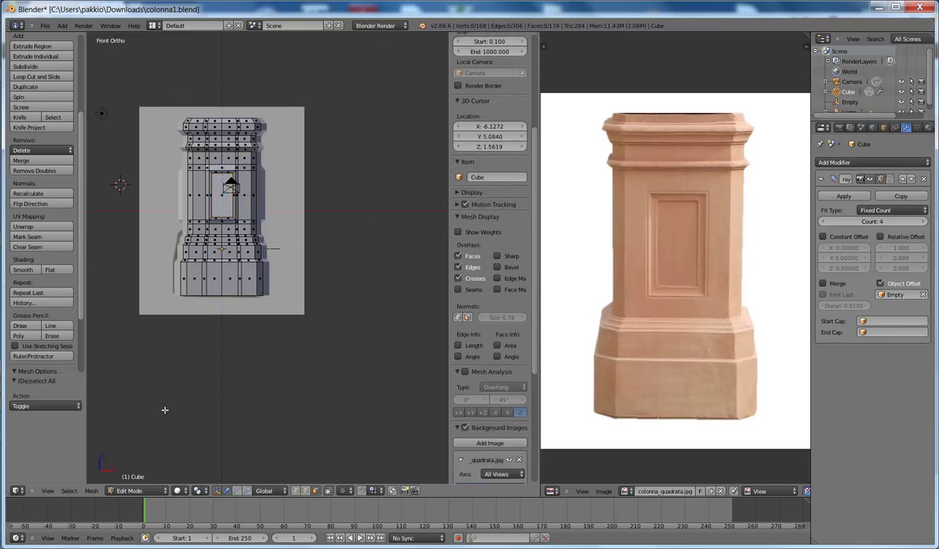
pyautogui.press('a')
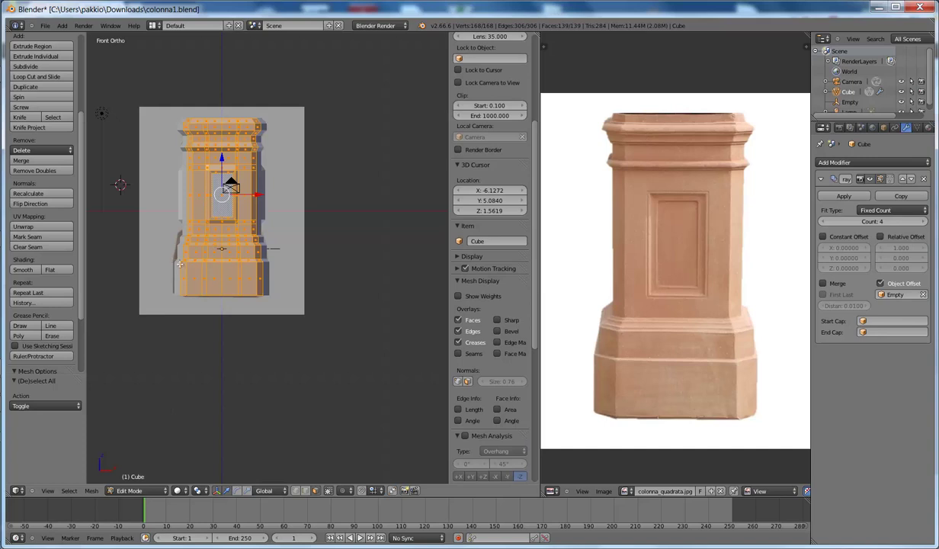
pyautogui.press('u')
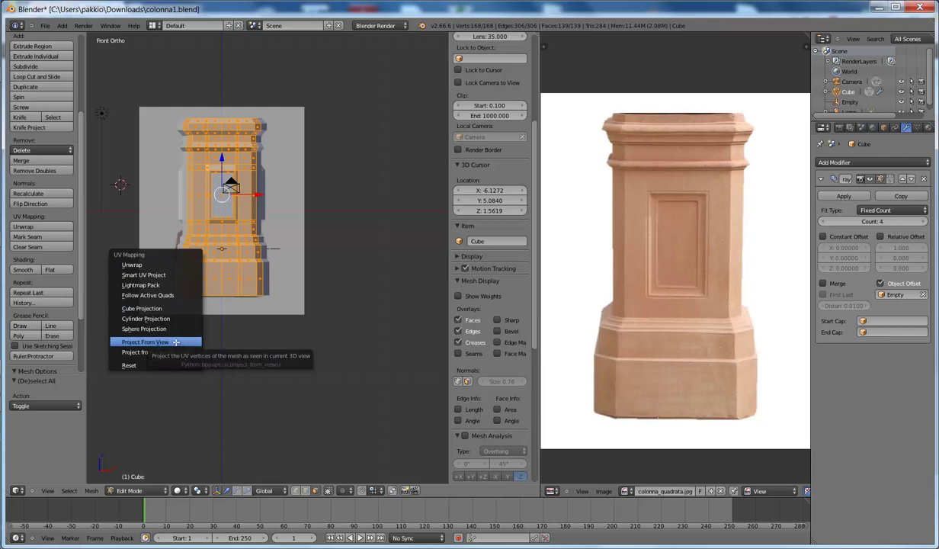
pyautogui.click(172, 341)
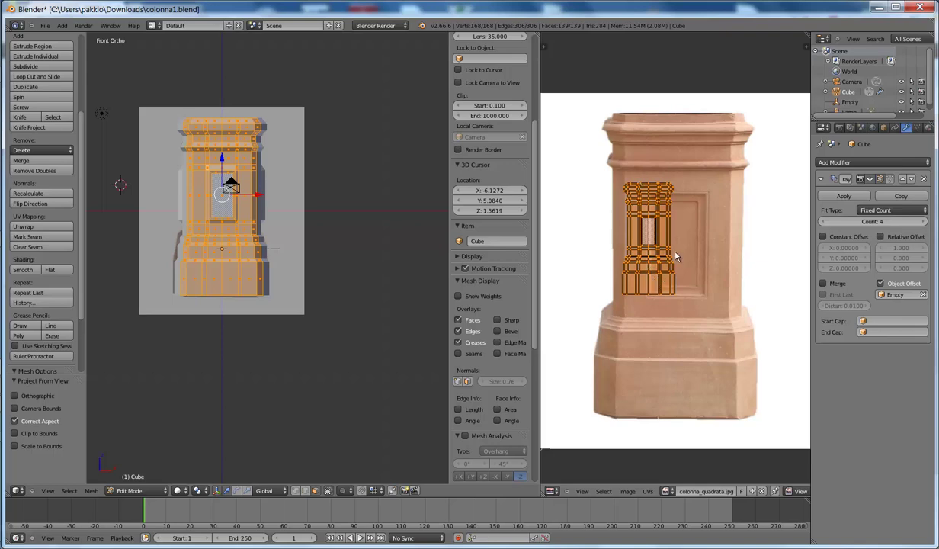
# Scale up and move the UVs to match the photo's column outline and panel.
pyautogui.press('s')
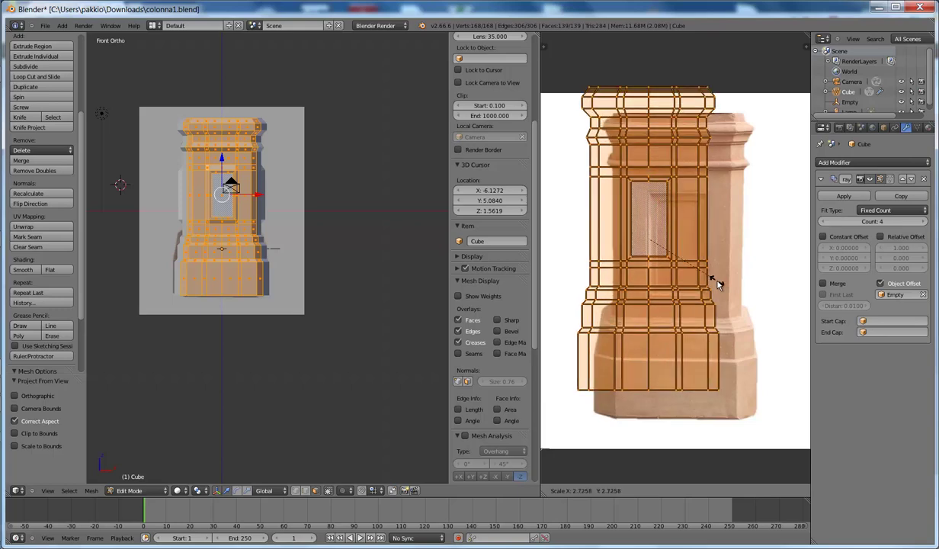
pyautogui.click(716, 283)
pyautogui.press('g')
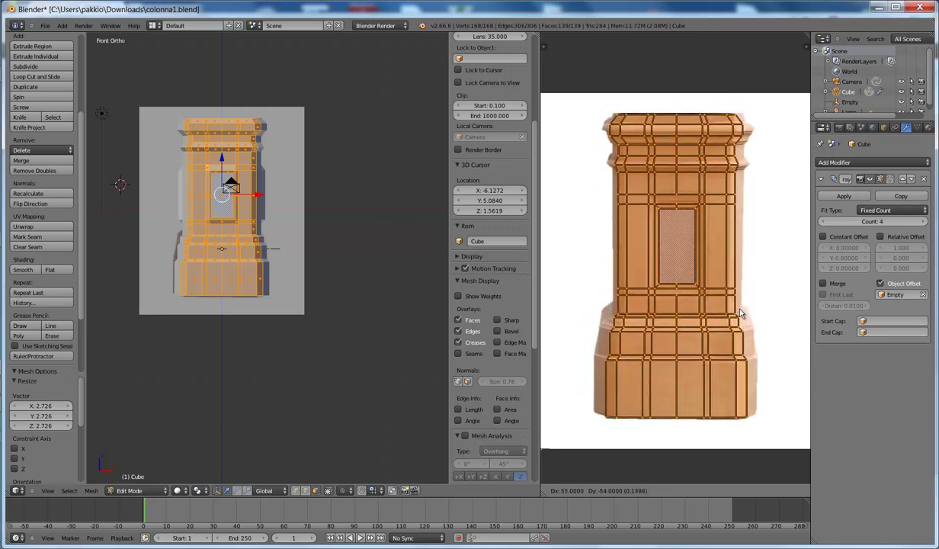
pyautogui.click(739, 312)
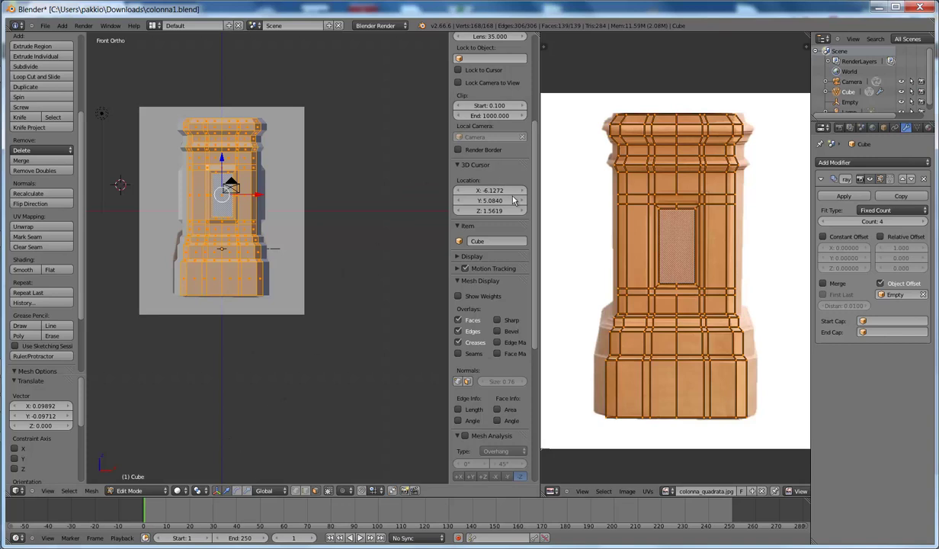
# Turn on Textured Solid in the N-panel's Display settings.
pyautogui.scroll(-3, 536, 251)
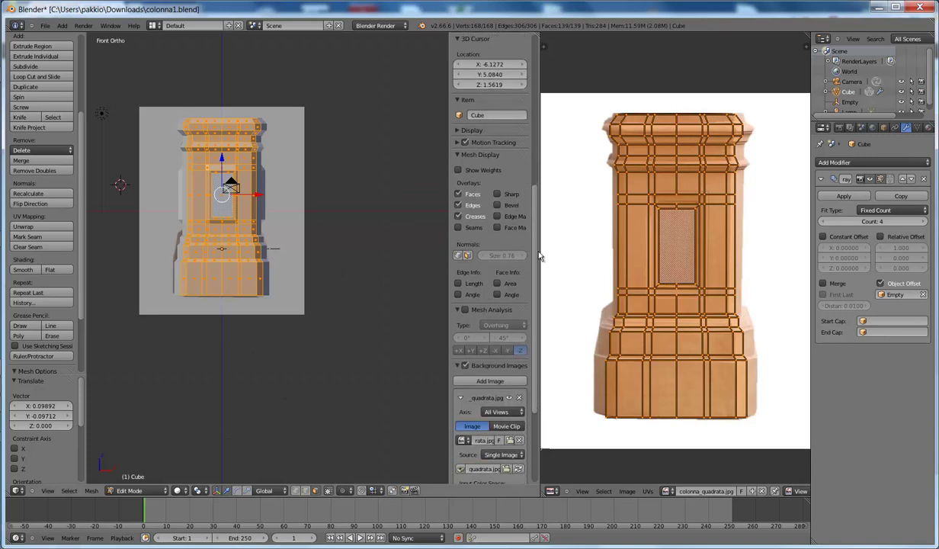
pyautogui.scroll(-2, 536, 251)
pyautogui.scroll(-2, 536, 251)
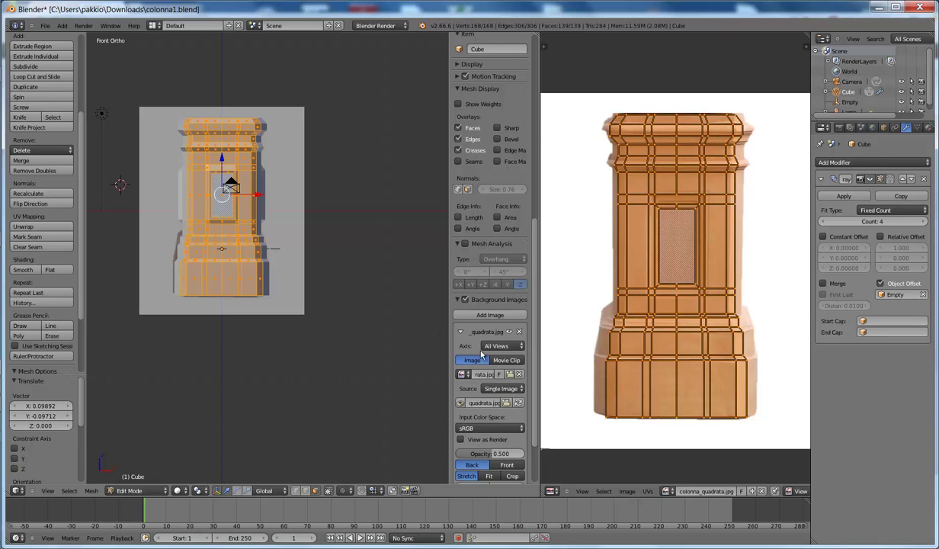
pyautogui.click(457, 65)
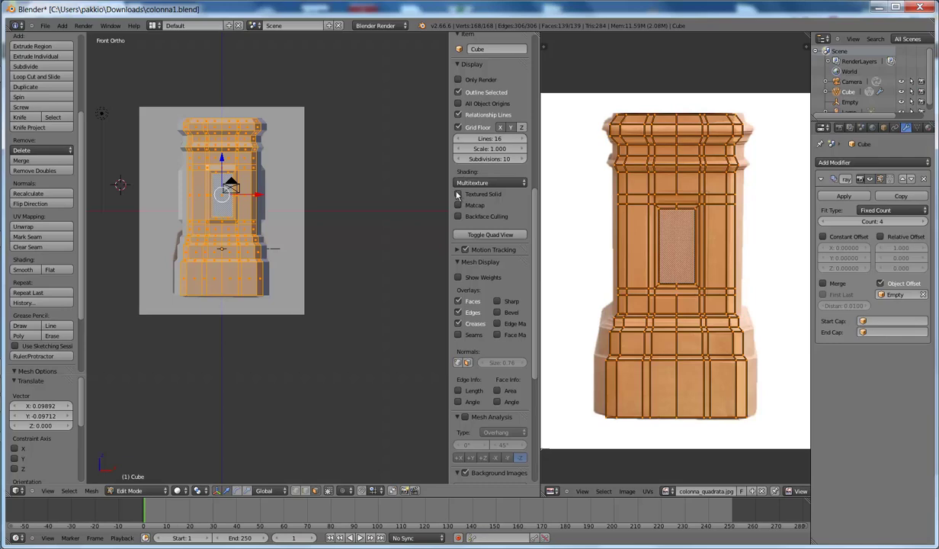
pyautogui.click(457, 194)
# Orbit and zoom around the textured column to inspect the mapped panel and mouldings.
pyautogui.scroll(3, 256, 223)
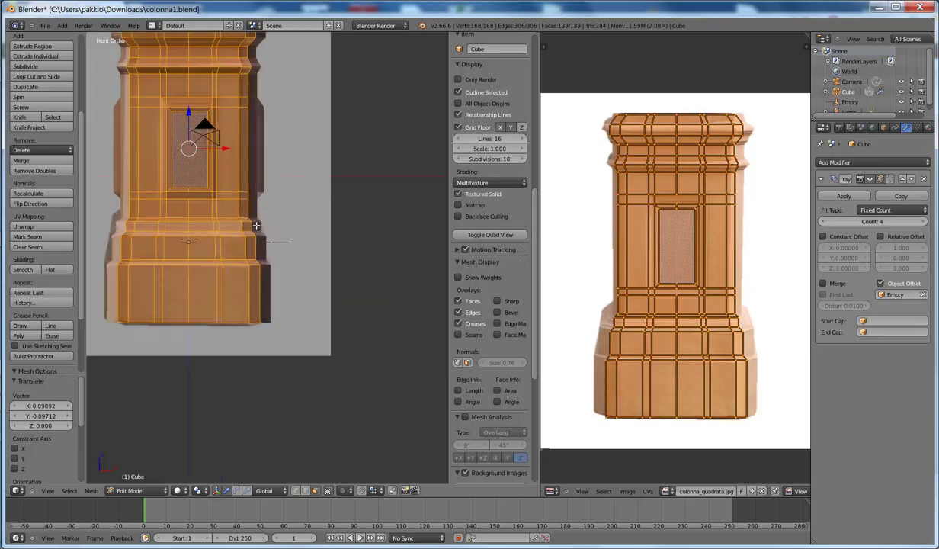
pyautogui.scroll(3, 252, 224)
pyautogui.moveTo(251, 224)
pyautogui.mouseDown(button='middle')
pyautogui.moveTo(223, 177)
pyautogui.moveTo(324, 126)
pyautogui.mouseUp(button='middle')
pyautogui.scroll(-4, 223, 177)
pyautogui.scroll(2, 324, 126)
pyautogui.scroll(2, 347, 124)
pyautogui.scroll(-1, 326, 122)
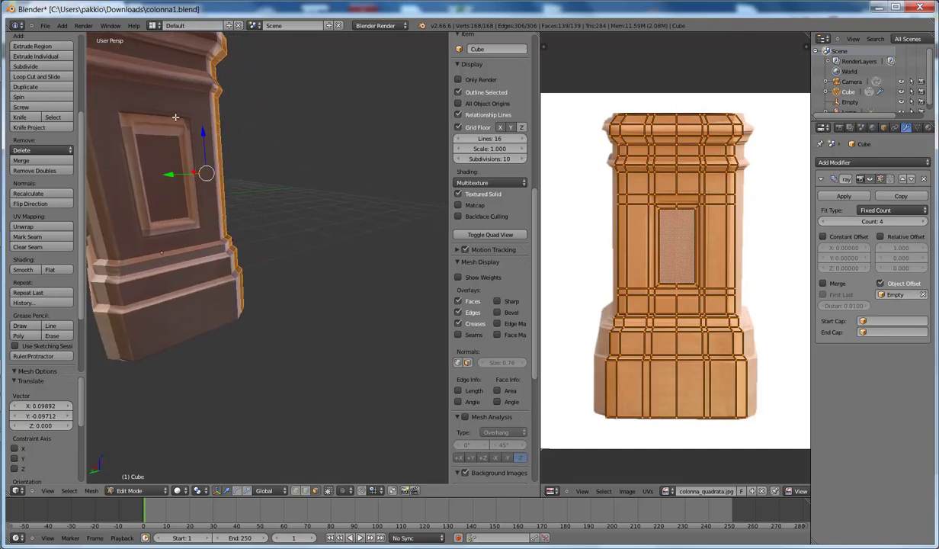
pyautogui.scroll(-5, 157, 122)
pyautogui.moveTo(181, 171)
pyautogui.mouseDown(button='middle')
pyautogui.moveTo(135, 172)
pyautogui.moveTo(156, 206)
pyautogui.mouseUp(button='middle')
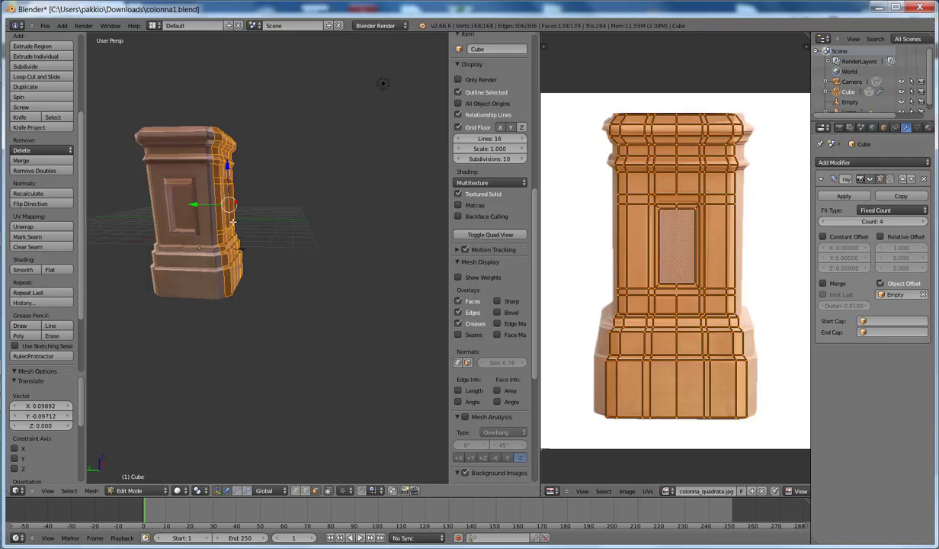
pyautogui.press('F12')
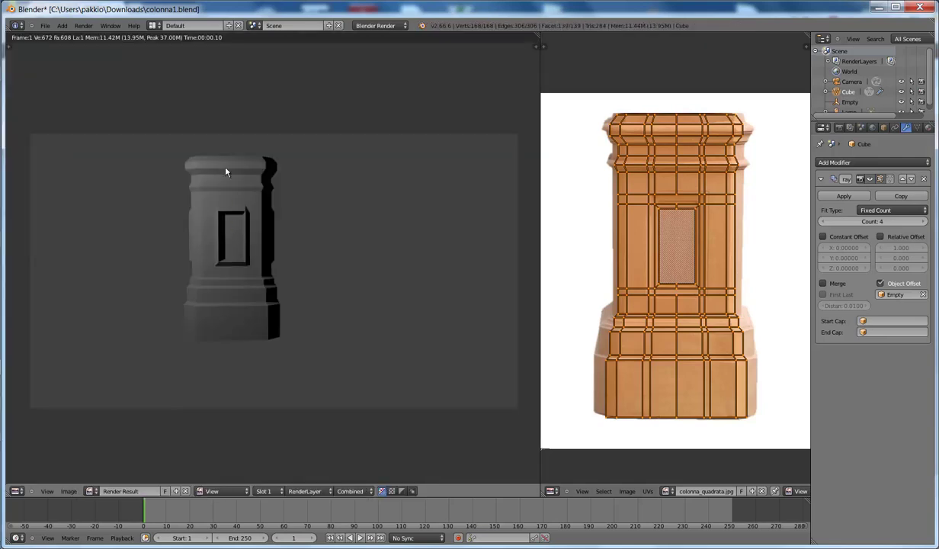
pyautogui.press('Escape')
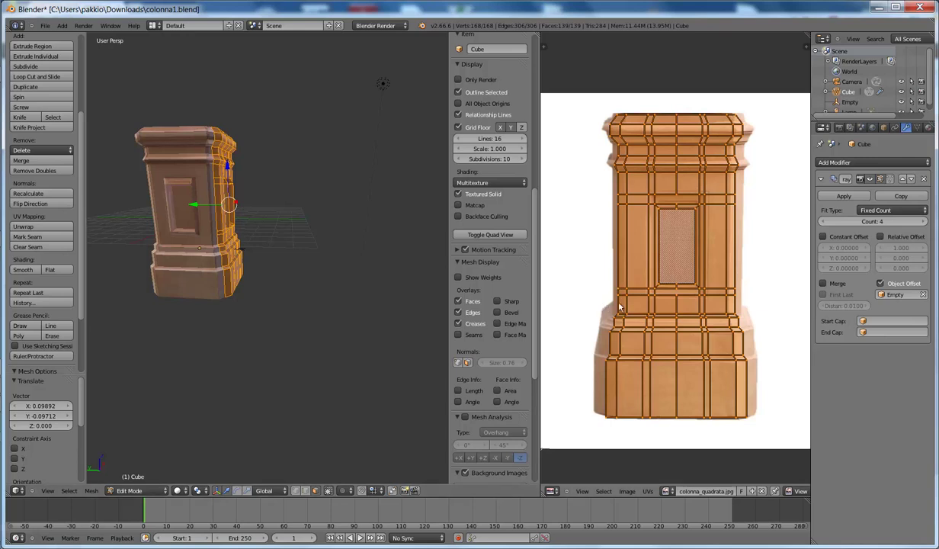
pyautogui.moveTo(246, 213); pyautogui.dragTo(137, 204, button='middle')
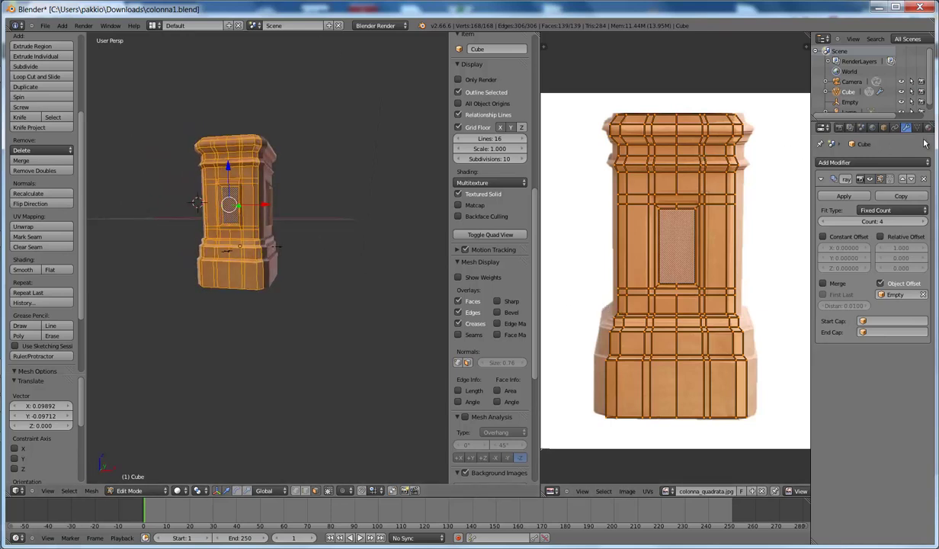
# Tick Face Textures in the column material's Options and render with F12.
pyautogui.click(928, 130)
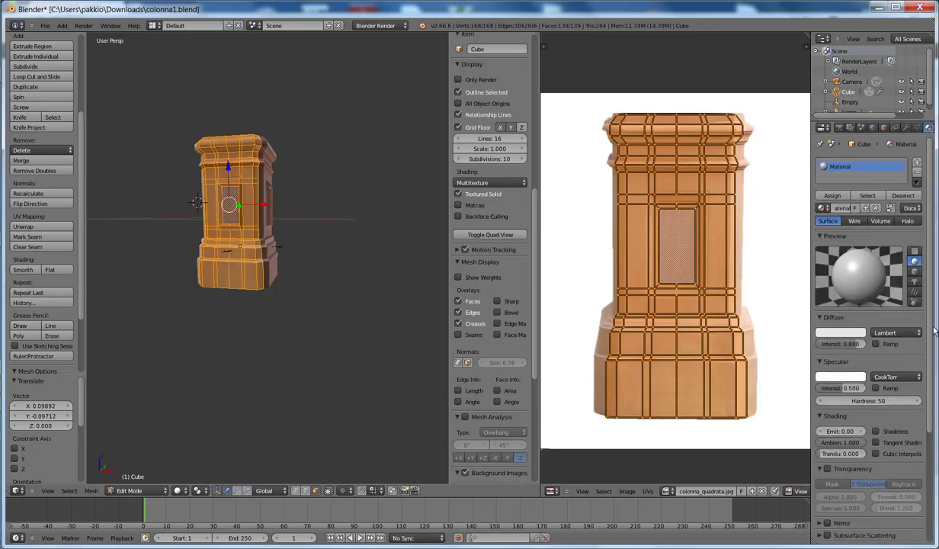
pyautogui.scroll(-2, 931, 326)
pyautogui.scroll(-2, 931, 327)
pyautogui.scroll(-1, 931, 326)
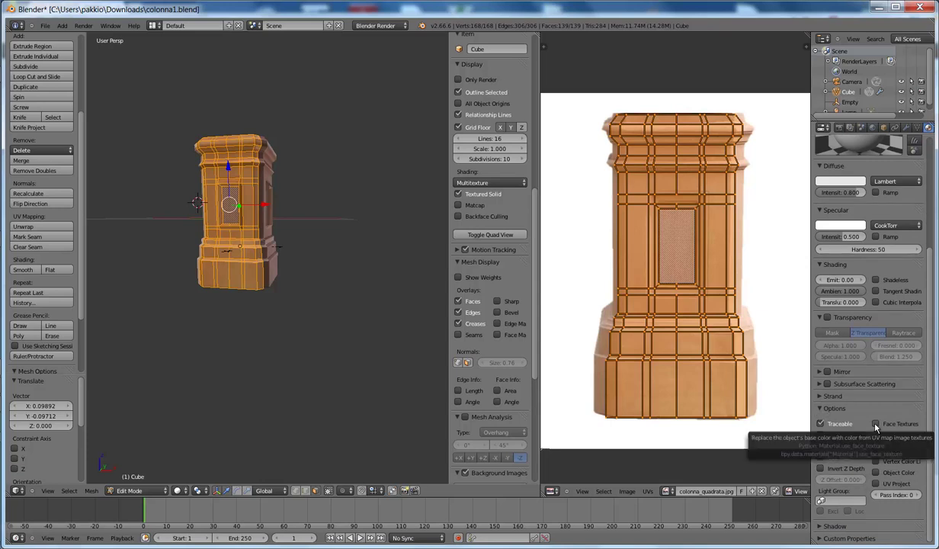
pyautogui.click(876, 425)
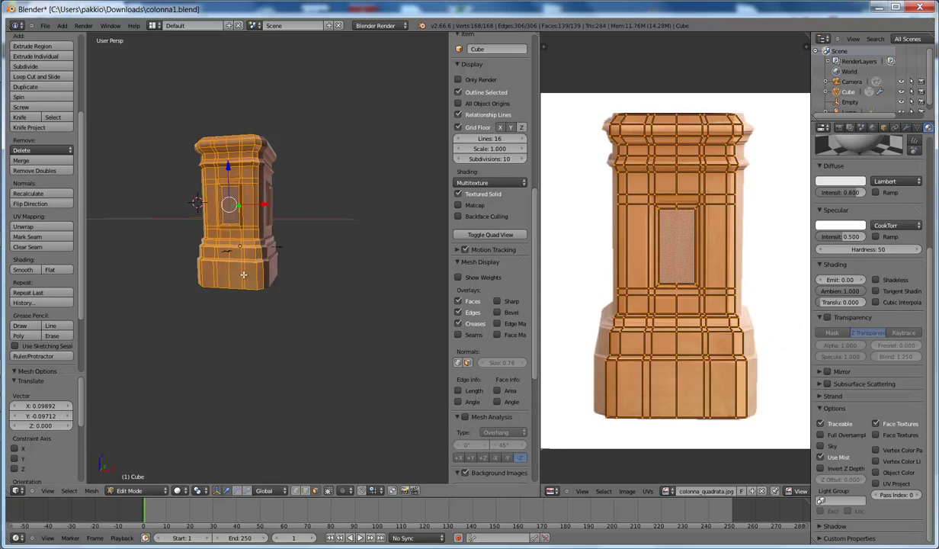
pyautogui.press('F12')
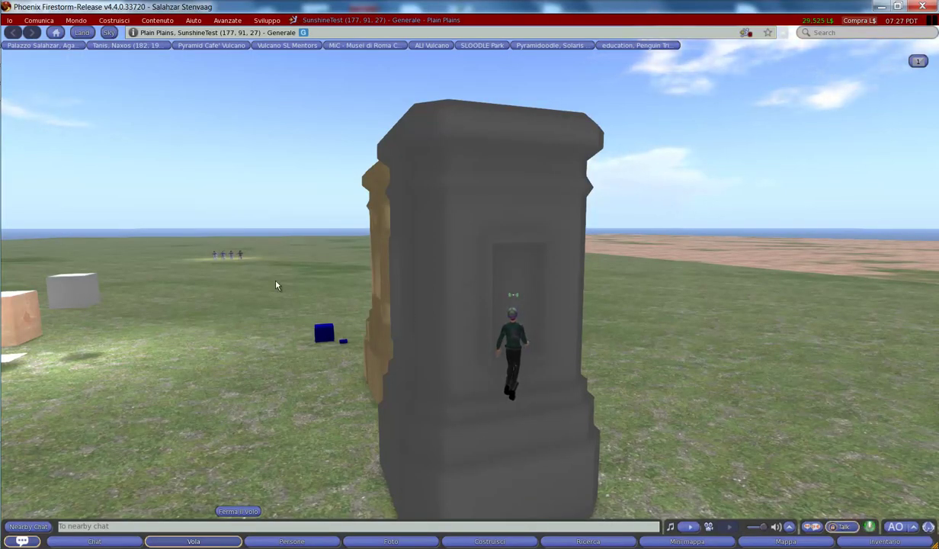
# Open the inventory's Texture folder and preview the colonna_quadrata texture.
pyautogui.hotkey('ctrl', 'i')
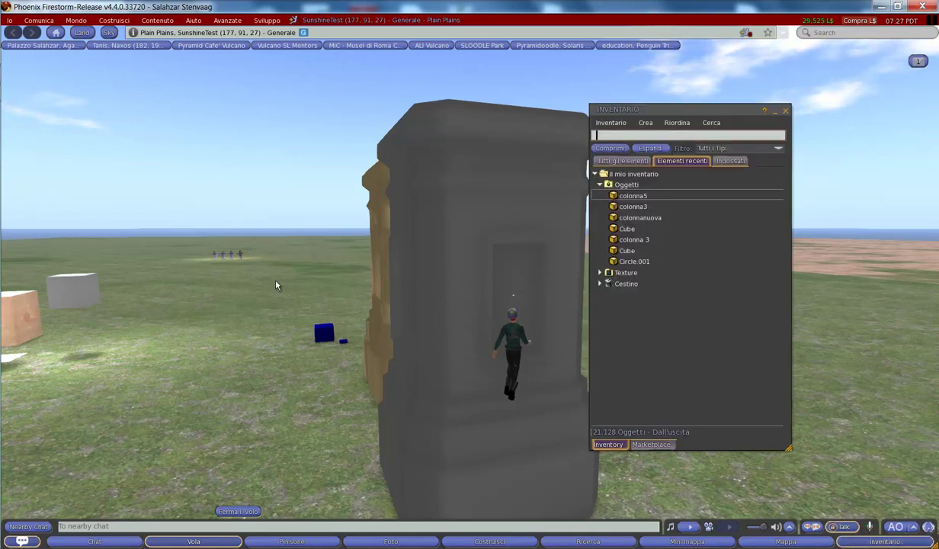
pyautogui.click(602, 273)
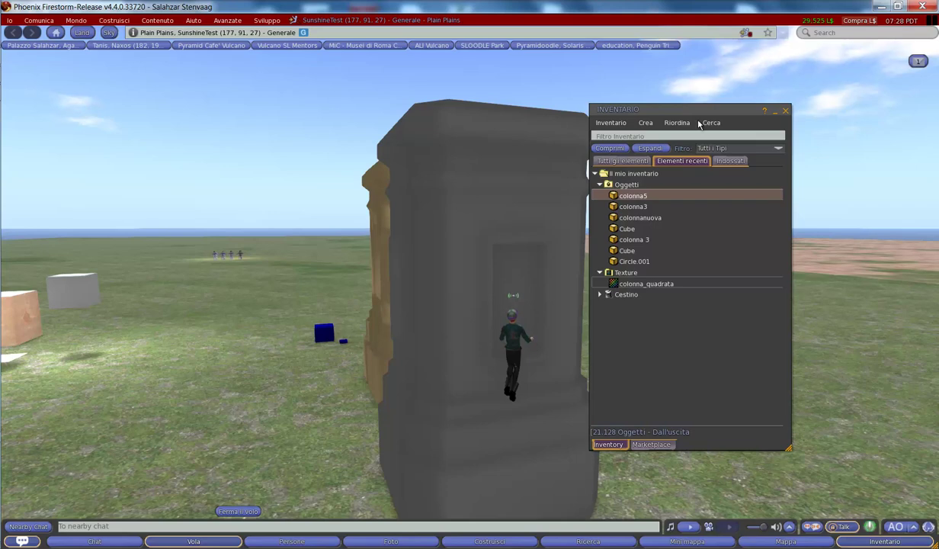
pyautogui.moveTo(665, 109); pyautogui.dragTo(751, 131)
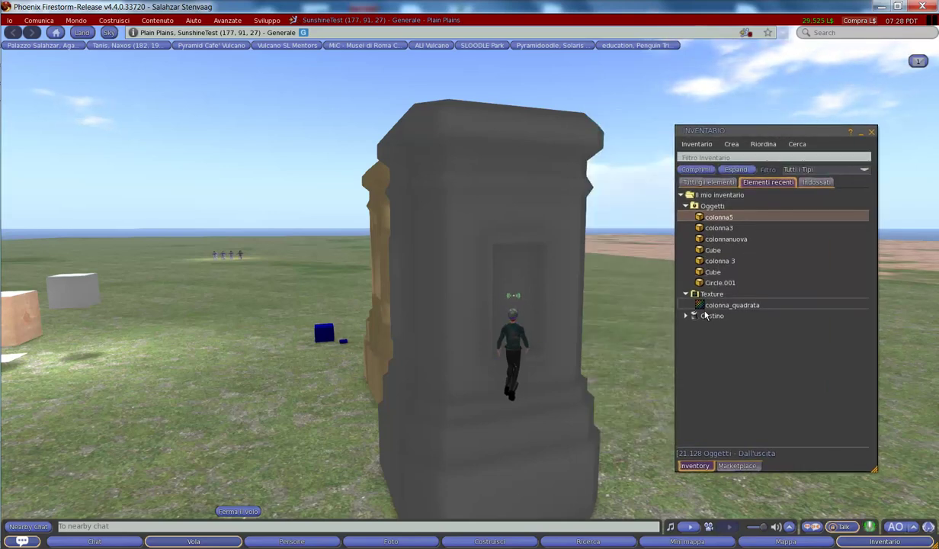
pyautogui.moveTo(572, 278); pyautogui.dragTo(502, 257)
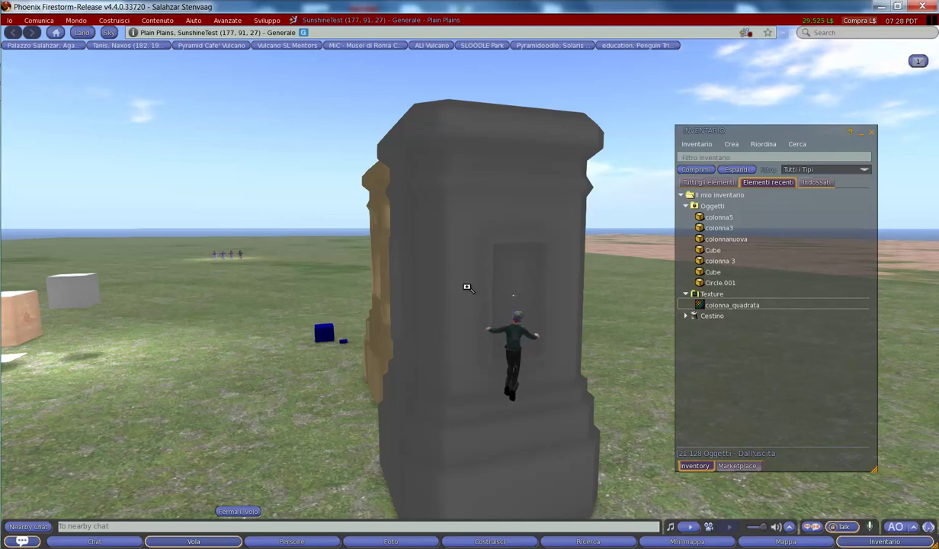
pyautogui.keyDown('alt'); pyautogui.moveTo(460, 282); pyautogui.dragTo(476, 291); pyautogui.keyUp('alt')
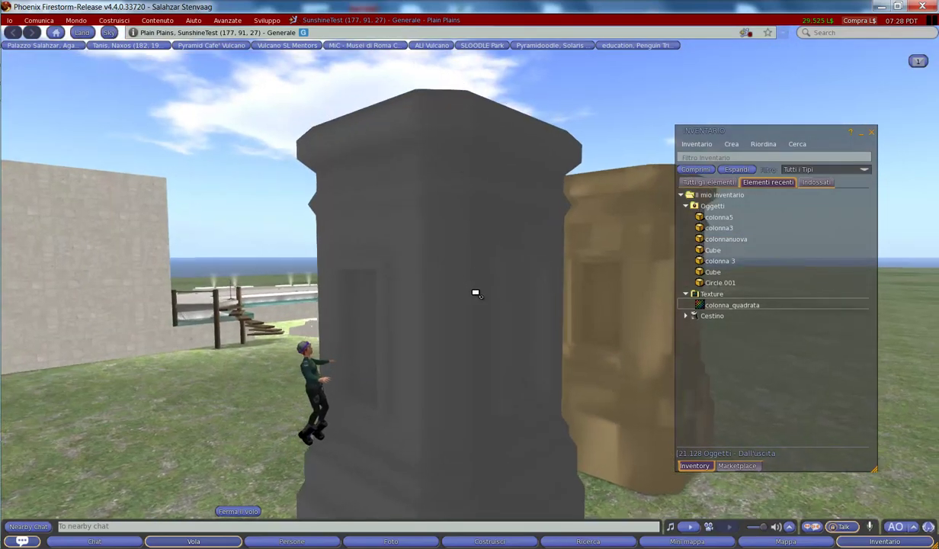
pyautogui.doubleClick(730, 306)
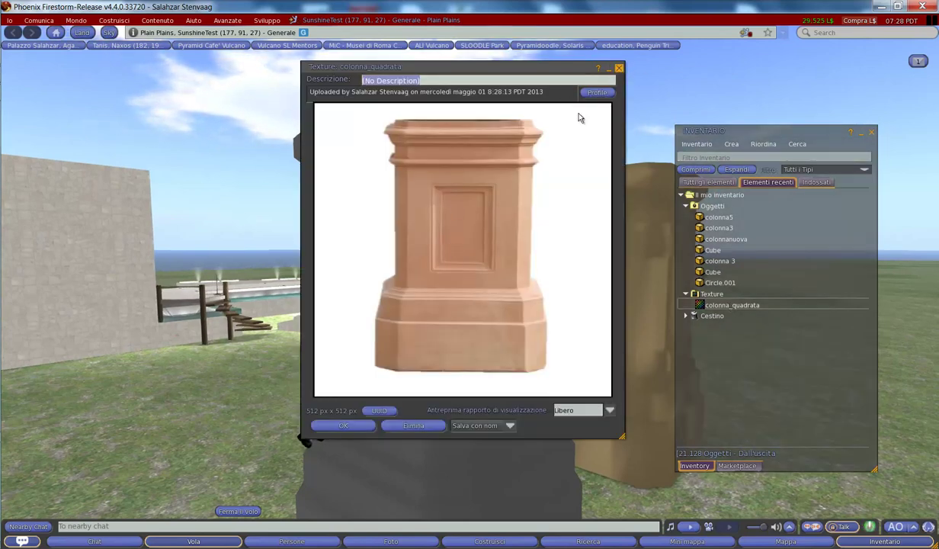
# Close the preview and set the column's Colore to white (255, 255, 255) via Modifica.
pyautogui.click(618, 69)
pyautogui.moveTo(429, 361)
pyautogui.keyDown('alt'); pyautogui.mouseDown()
pyautogui.moveTo(478, 289)
pyautogui.moveTo(456, 247)
pyautogui.mouseUp(); pyautogui.keyUp('alt')
pyautogui.rightClick(451, 231)
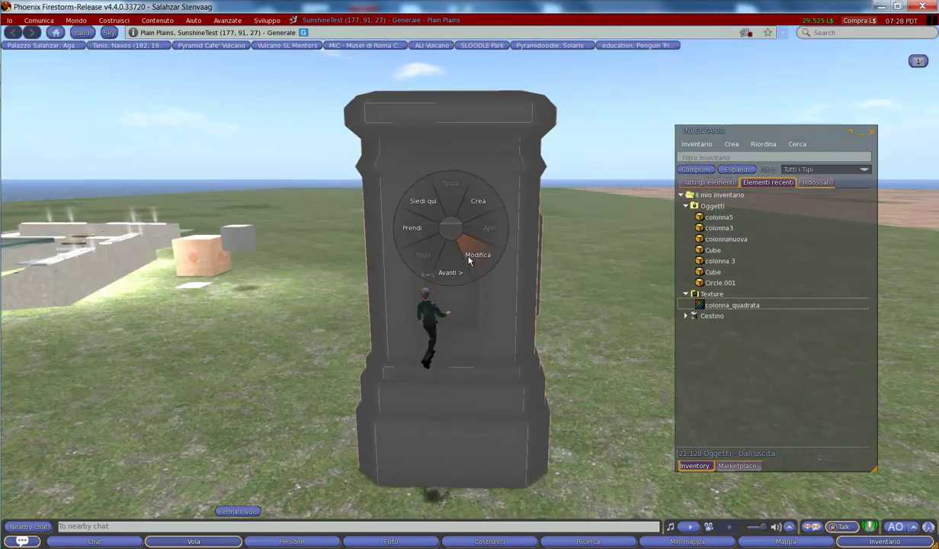
pyautogui.click(478, 254)
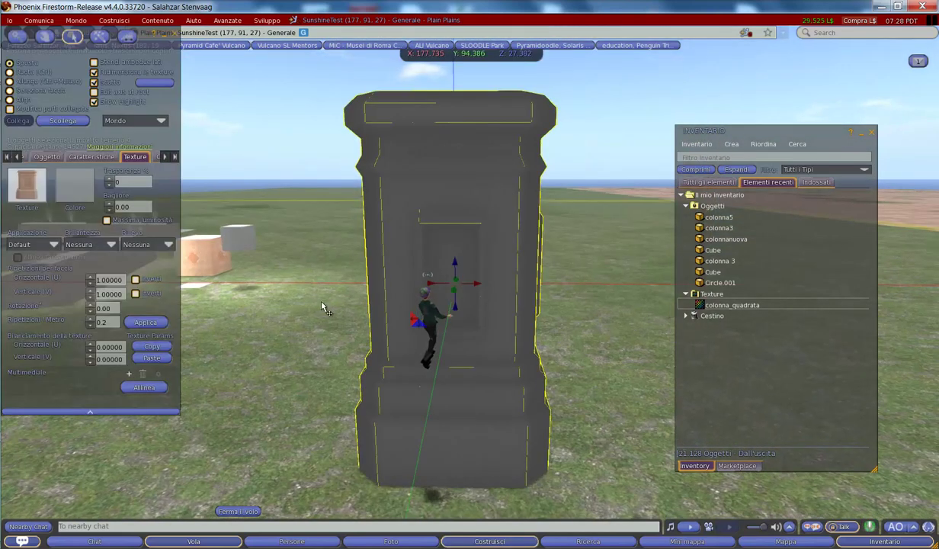
pyautogui.click(67, 192)
pyautogui.click(67, 192)
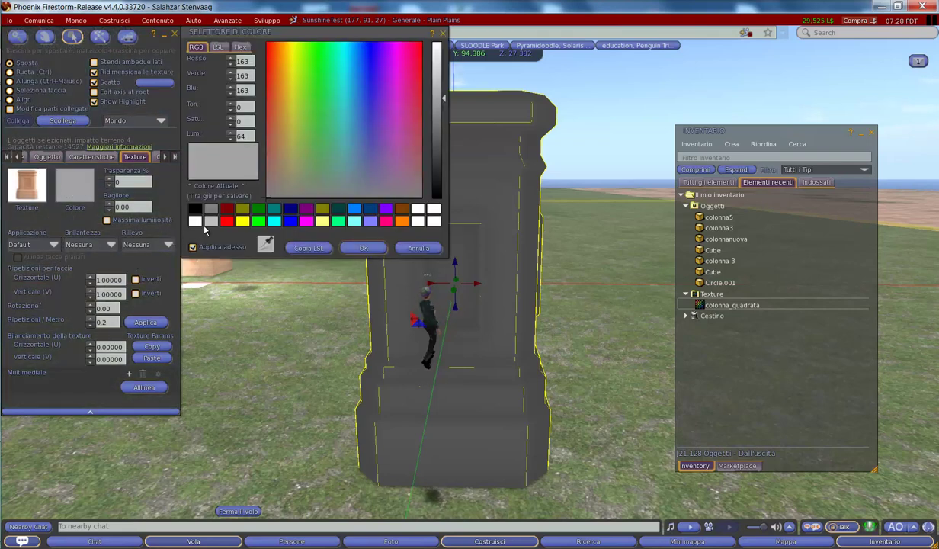
pyautogui.click(195, 220)
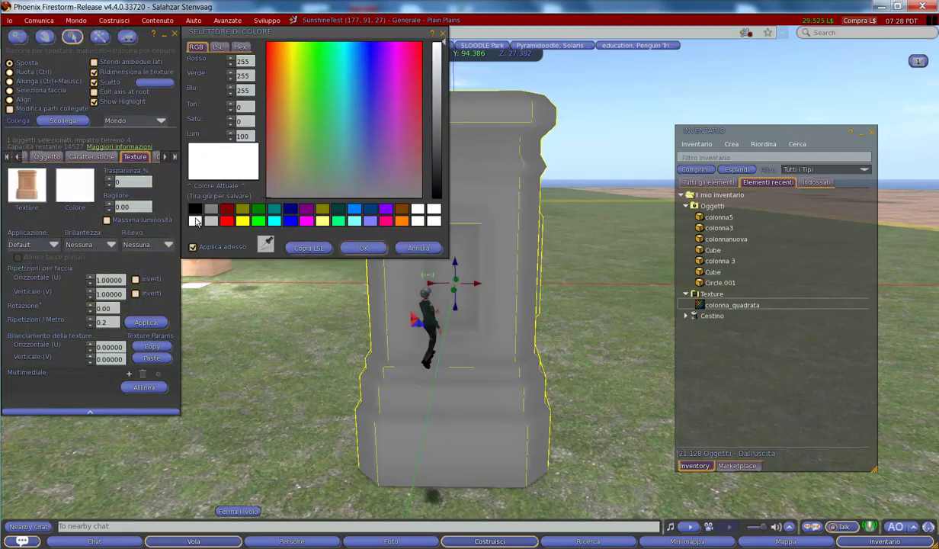
pyautogui.click(363, 248)
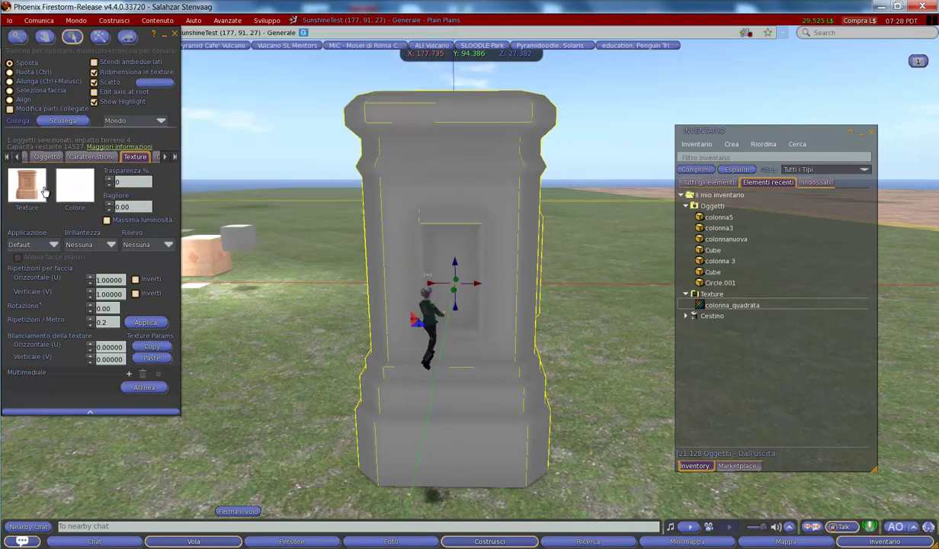
pyautogui.click(175, 33)
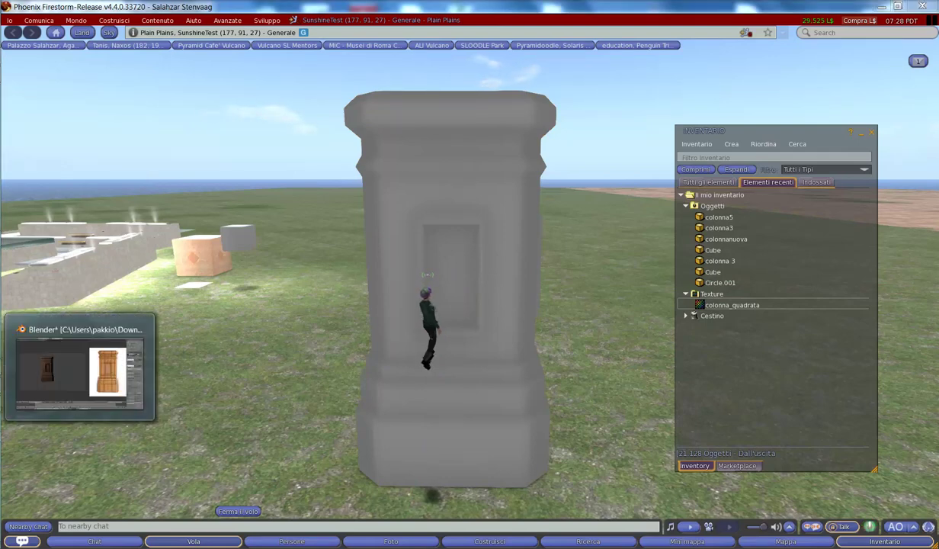
# Return to Blender, leave the render, and show the column's Object Data with UVMap.
pyautogui.click(80, 369)
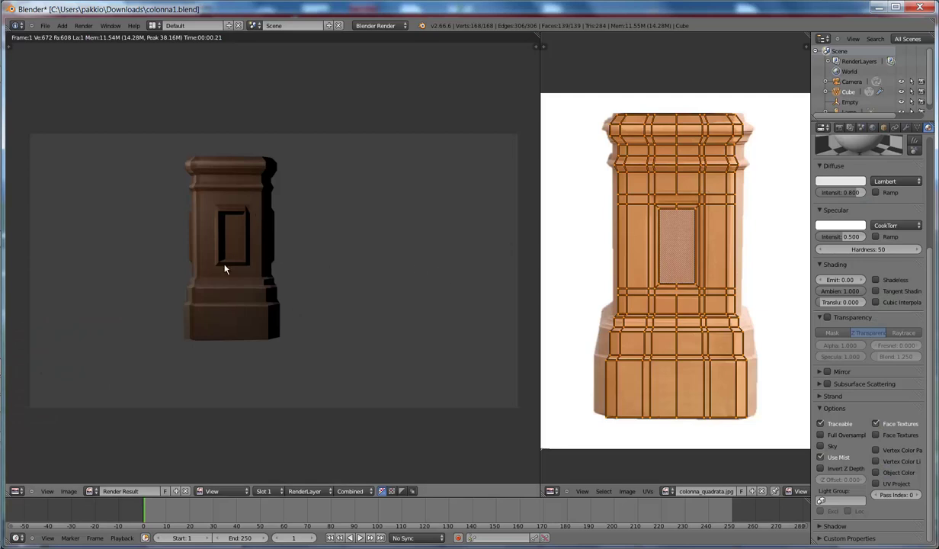
pyautogui.press('Escape')
pyautogui.scroll(2, 219, 195)
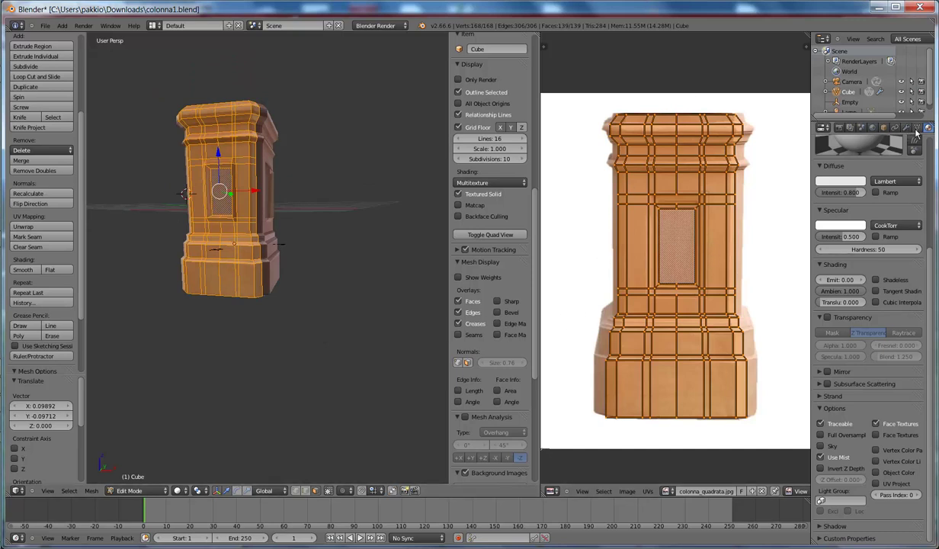
pyautogui.click(884, 127)
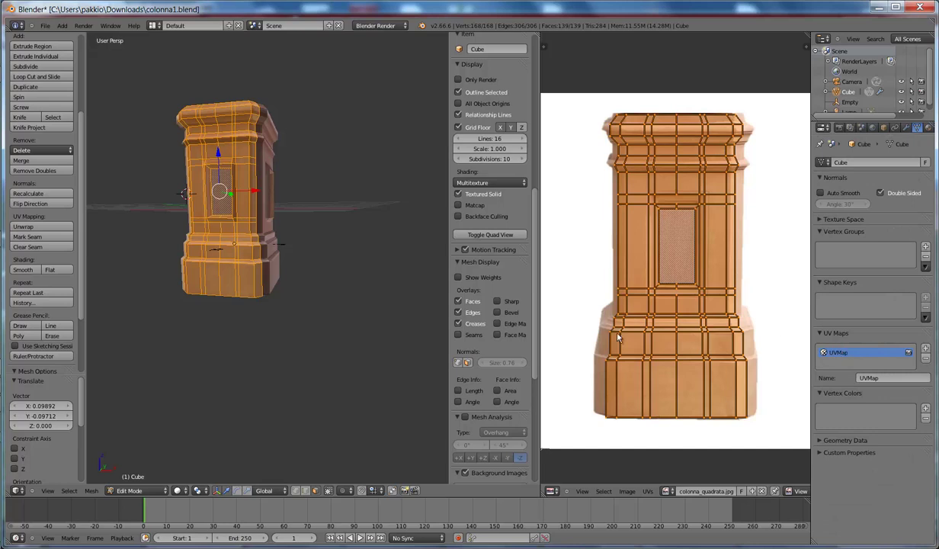
# Export the column as Collada to Downloads under the name colonna-uvmap.dae.
pyautogui.click(45, 25)
pyautogui.moveTo(58, 190)
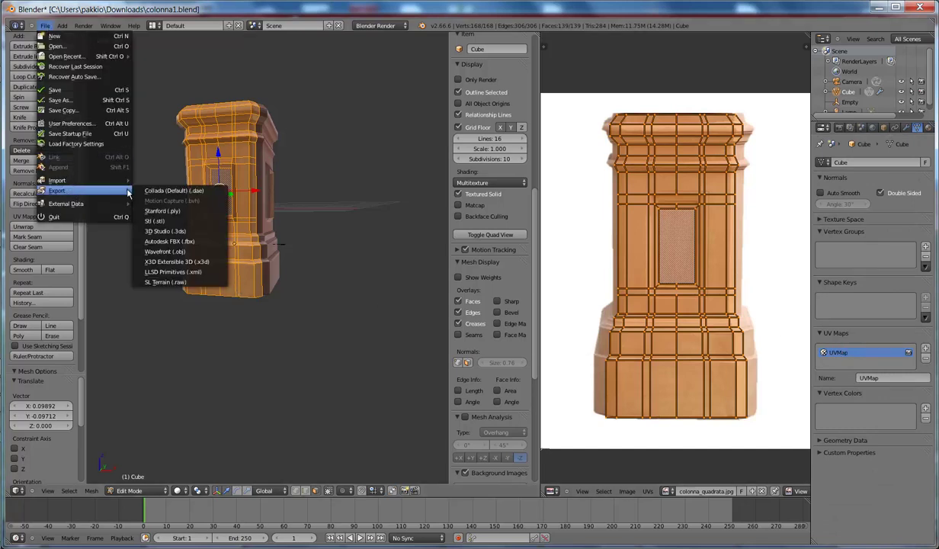
pyautogui.click(166, 191)
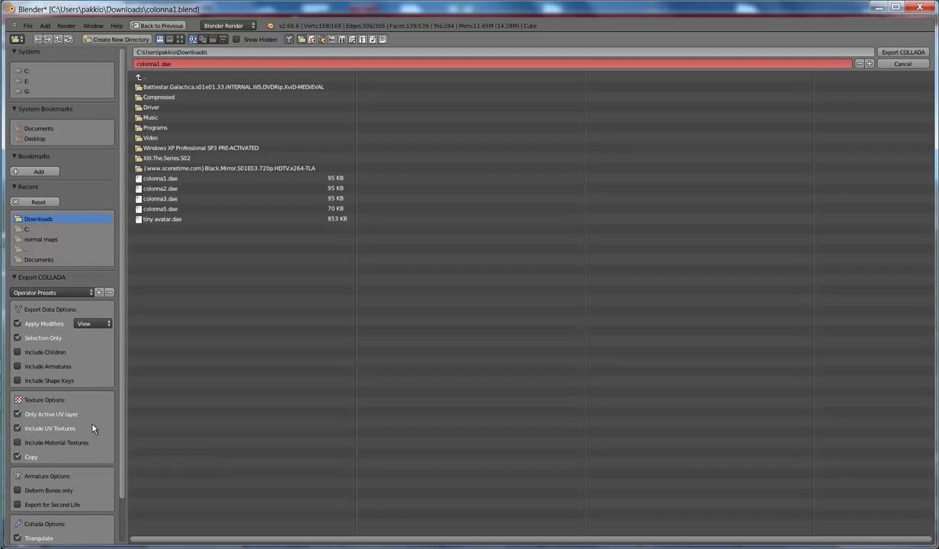
pyautogui.click(180, 64)
pyautogui.click(180, 64)
pyautogui.press('Return')
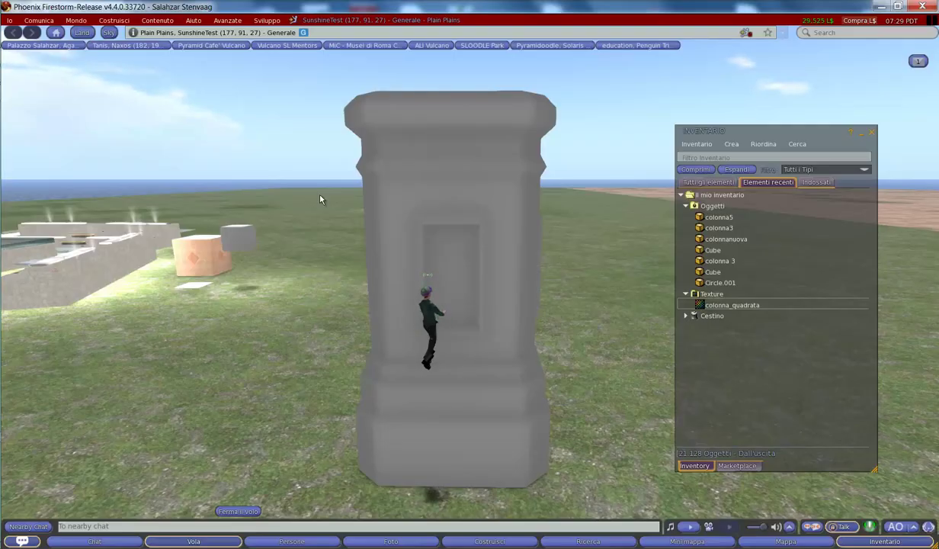
# Load colonna-uvmap.dae from Downloads into Firestorm's model upload window.
pyautogui.click(9, 19)
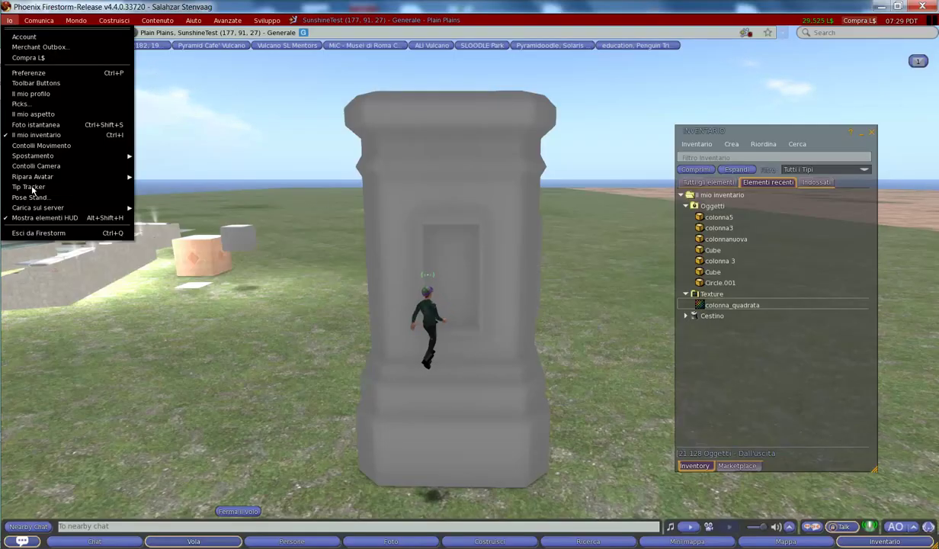
pyautogui.click(75, 209)
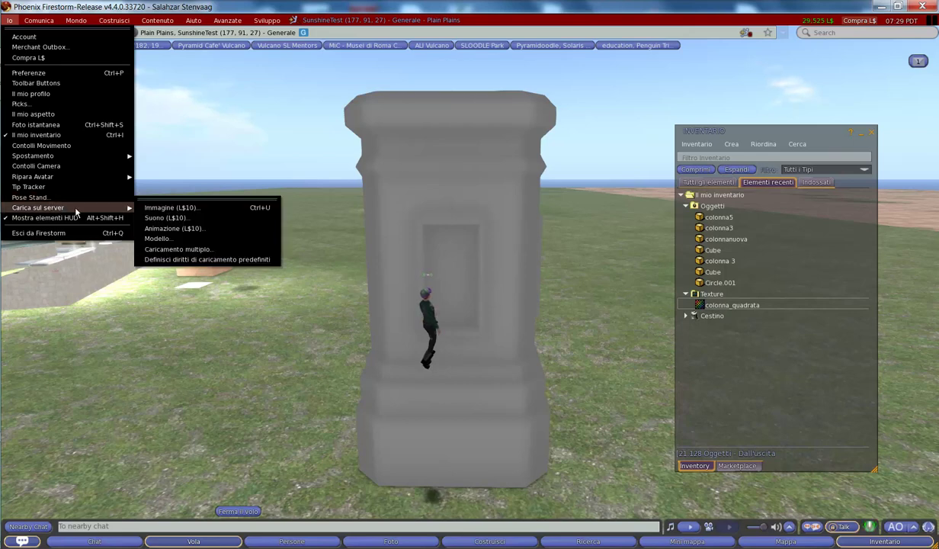
pyautogui.click(169, 240)
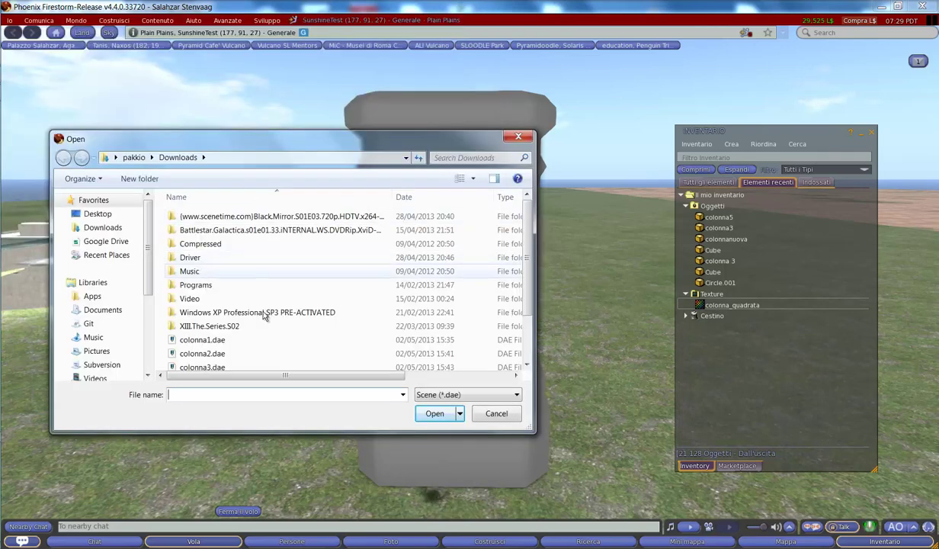
pyautogui.moveTo(520, 260); pyautogui.dragTo(524, 313)
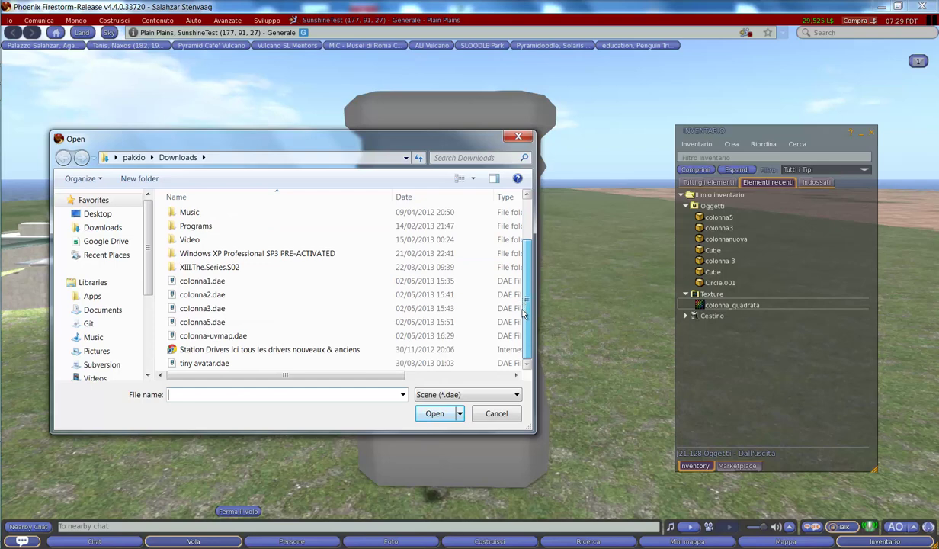
pyautogui.click(200, 335)
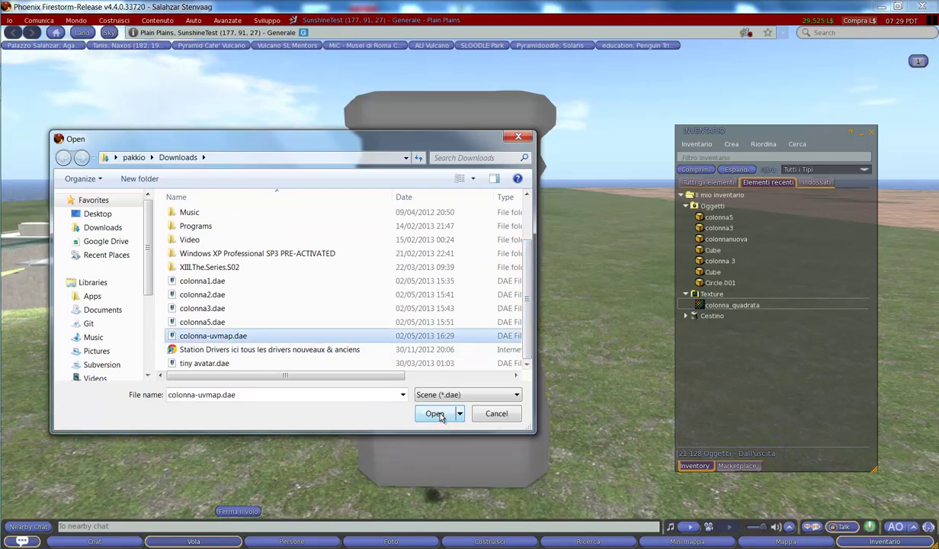
pyautogui.click(439, 414)
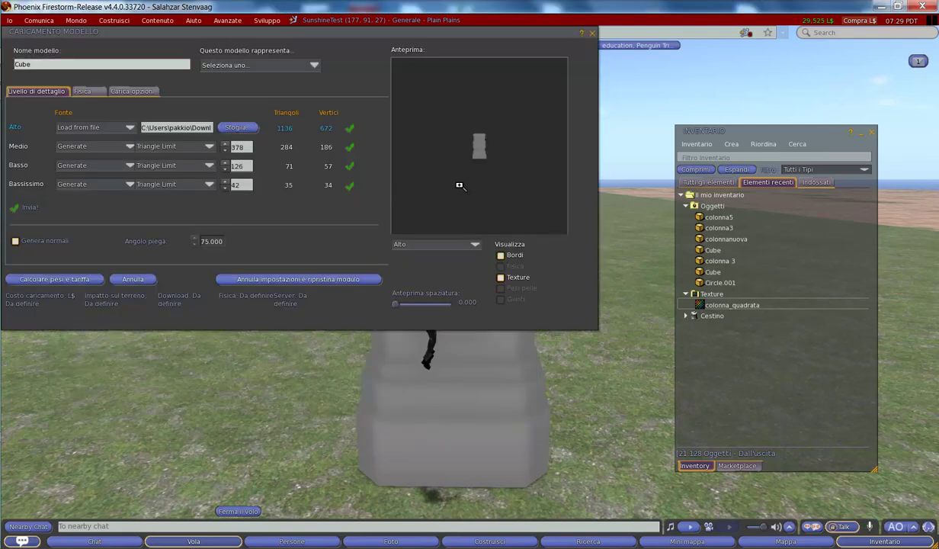
# Show the texture in the model preview and turn the column to face forward.
pyautogui.scroll(3, 451, 187)
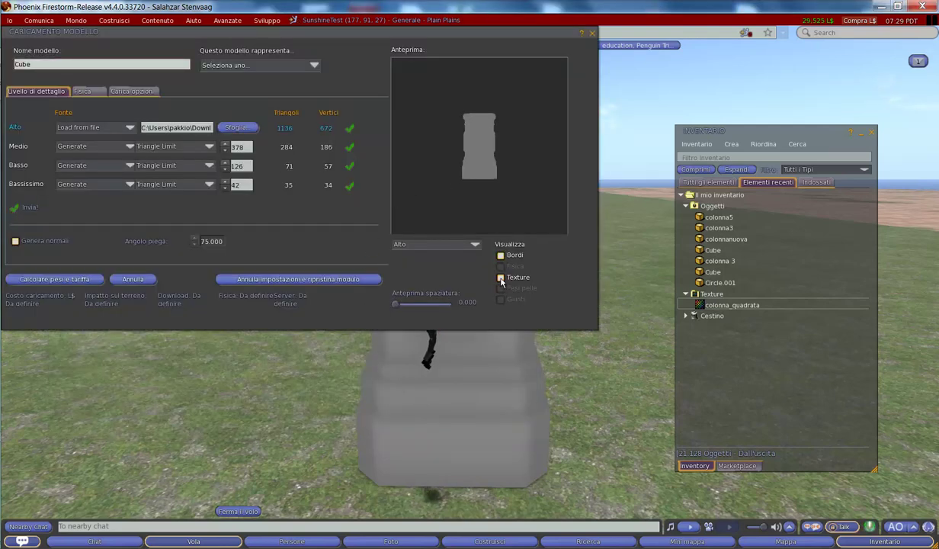
pyautogui.click(501, 278)
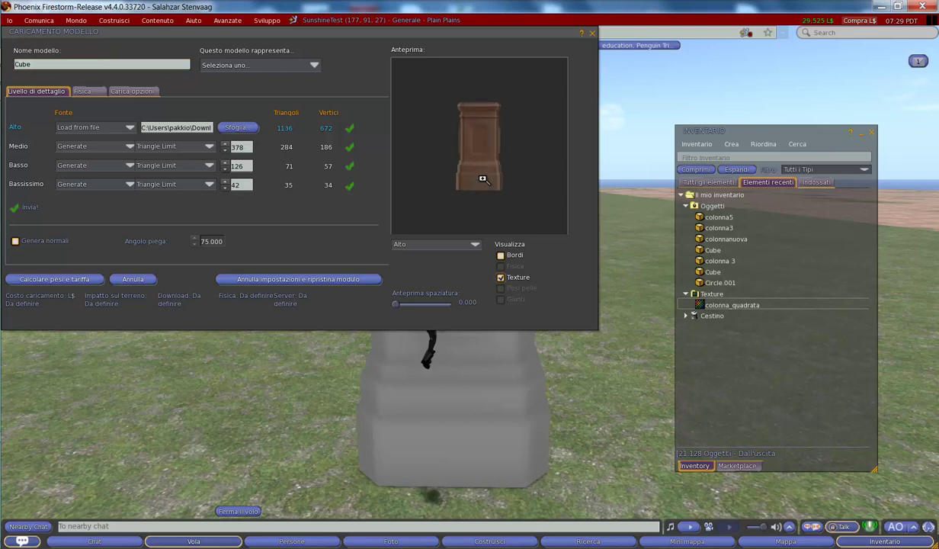
pyautogui.scroll(2, 472, 183)
pyautogui.scroll(2, 474, 160)
pyautogui.scroll(1, 478, 138)
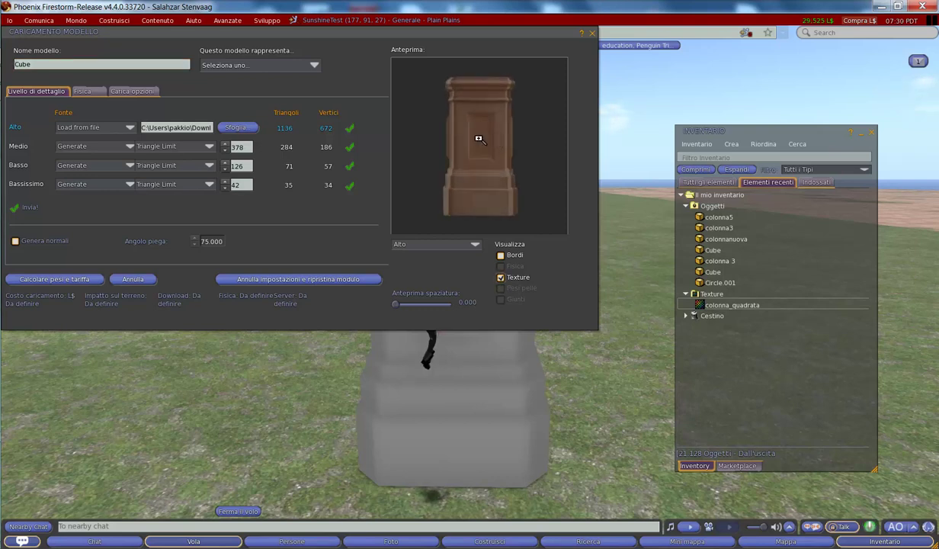
pyautogui.scroll(-1, 477, 138)
pyautogui.moveTo(473, 138); pyautogui.dragTo(397, 136)
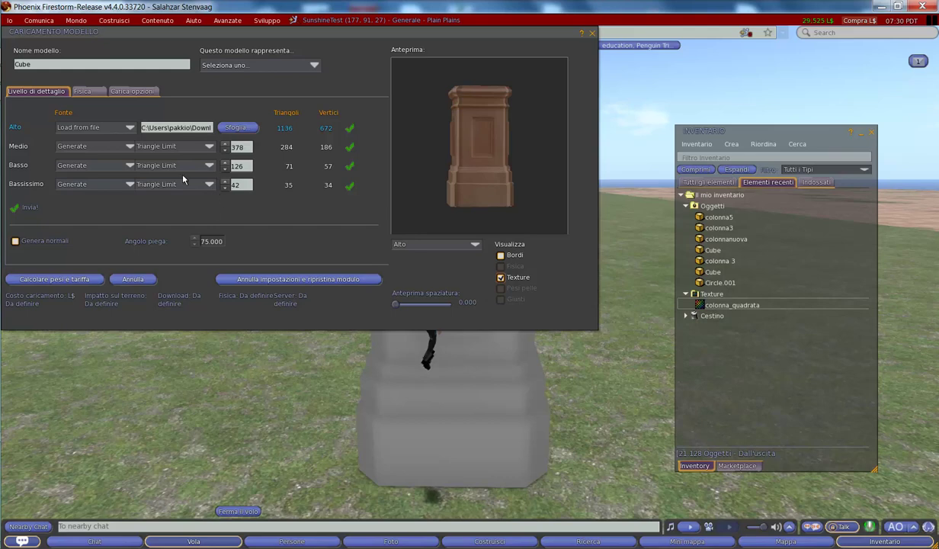
# Tick Includi texture in the upload options and rename the model 'colonna textured'.
pyautogui.click(132, 91)
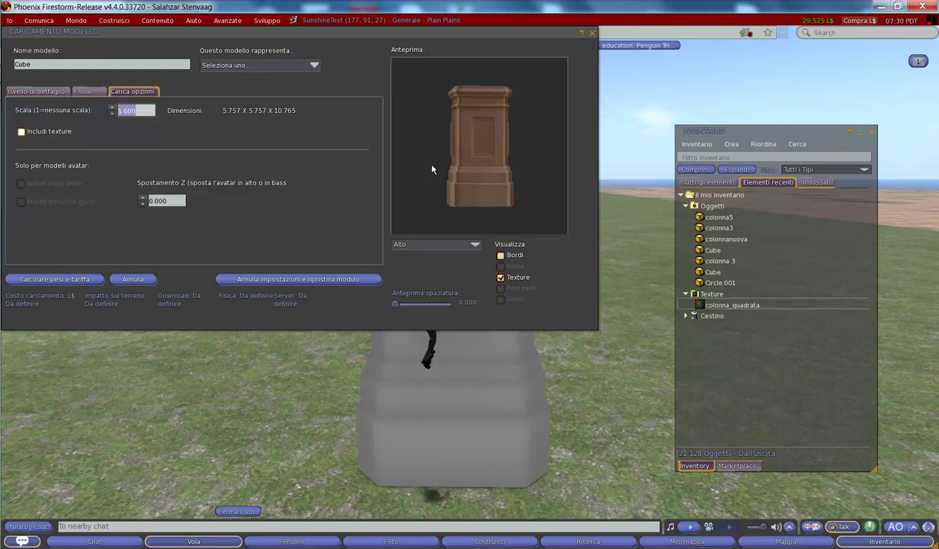
pyautogui.click(21, 132)
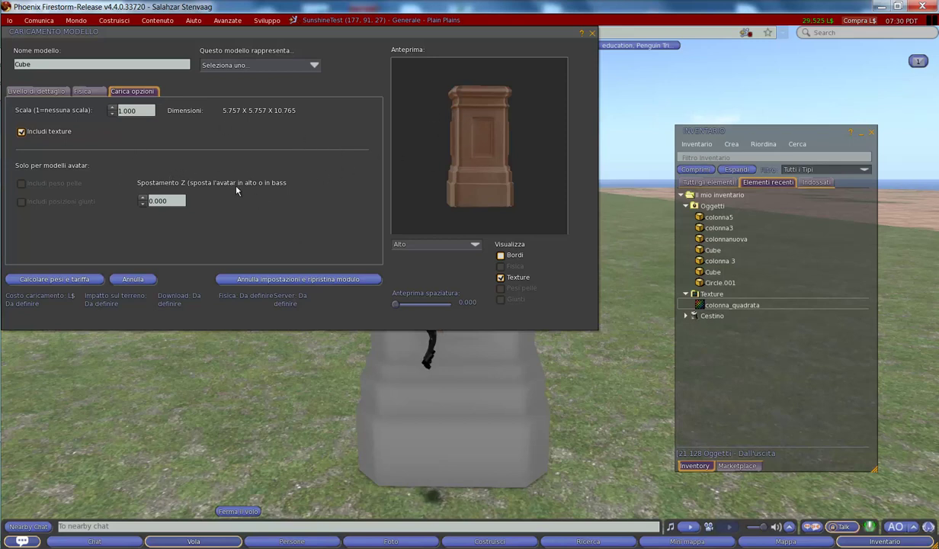
pyautogui.doubleClick(5, 64)
pyautogui.write('co')
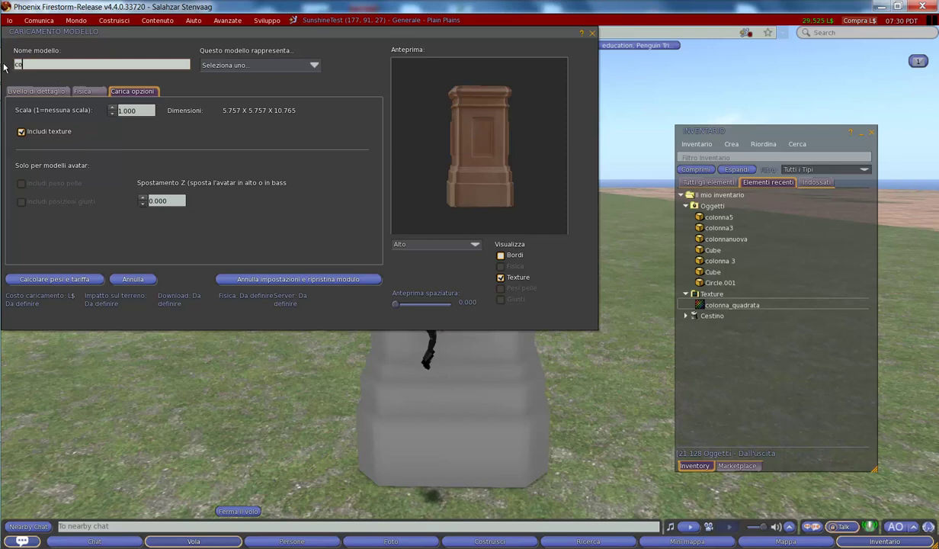
pyautogui.write('loo')
pyautogui.write(' te')
pyautogui.press('BackSpace')
pyautogui.press('BackSpace')
pyautogui.press('BackSpace')
pyautogui.press('BackSpace')
pyautogui.press('BackSpace')
pyautogui.write('red')
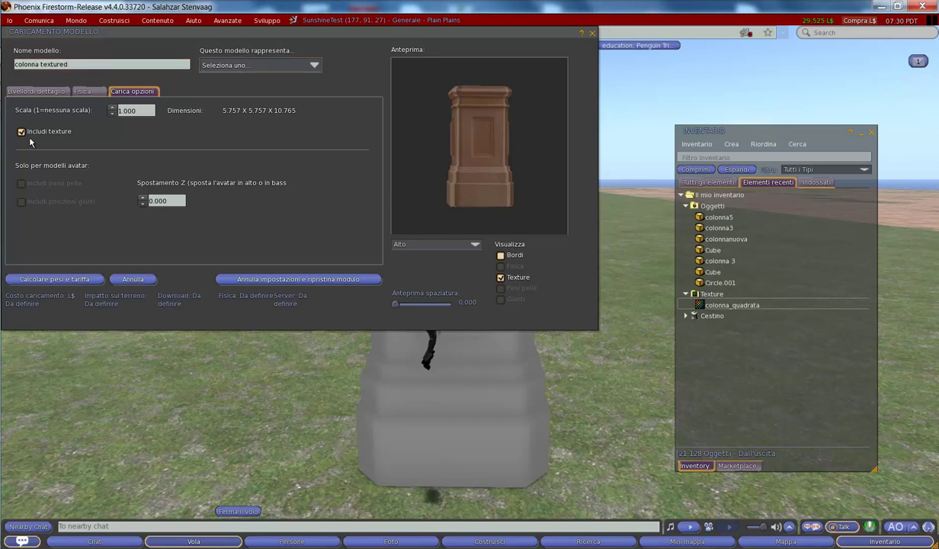
# Calculate the weights and fee, then upload the textured column for L$21.
pyautogui.click(53, 280)
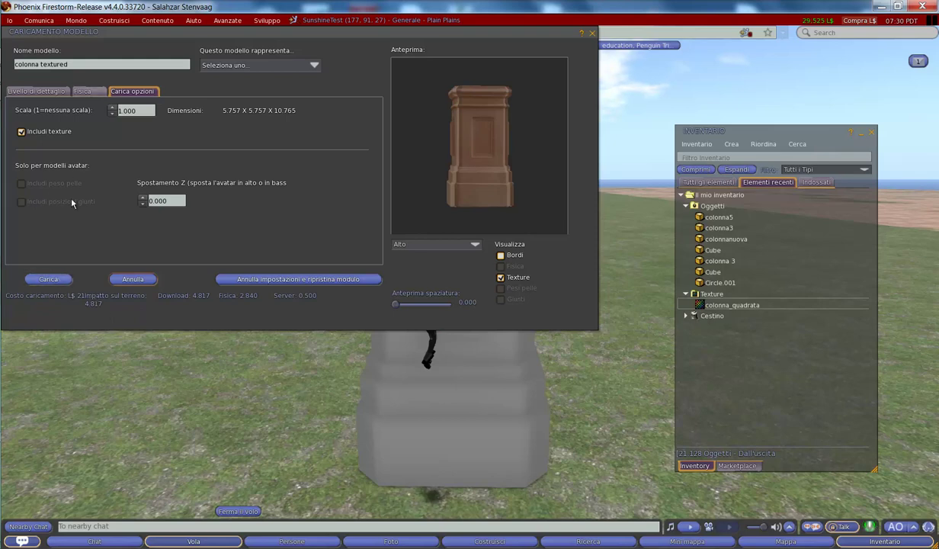
pyautogui.click(50, 280)
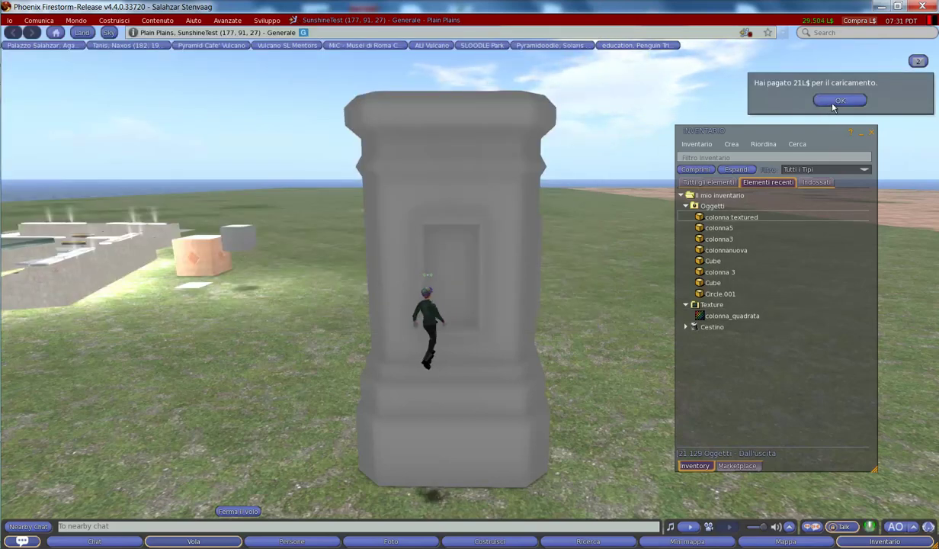
# Dismiss the fee notice, rez colonna textured in-world and orbit around it.
pyautogui.click(839, 100)
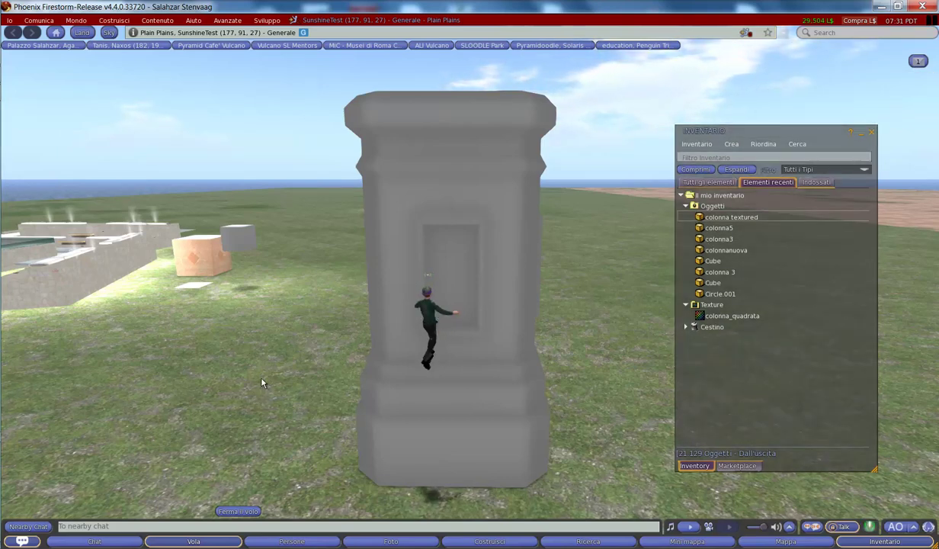
pyautogui.moveTo(476, 284)
pyautogui.keyDown('alt'); pyautogui.mouseDown()
pyautogui.moveTo(427, 293)
pyautogui.moveTo(503, 287)
pyautogui.moveTo(455, 291)
pyautogui.moveTo(470, 288)
pyautogui.moveTo(460, 279)
pyautogui.moveTo(466, 287)
pyautogui.moveTo(452, 322)
pyautogui.mouseUp(); pyautogui.keyUp('alt')
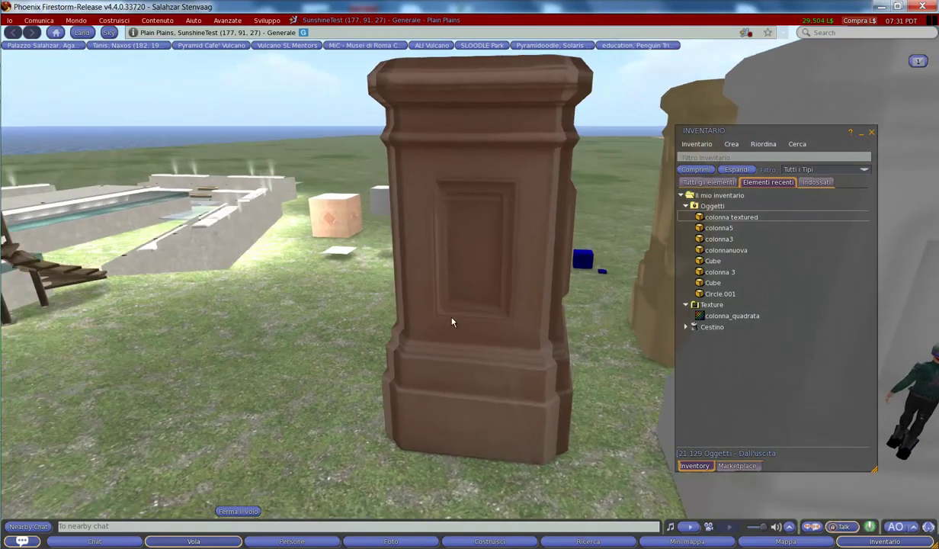
pyautogui.keyDown('alt'); pyautogui.moveTo(473, 282); pyautogui.dragTo(469, 246); pyautogui.keyUp('alt')
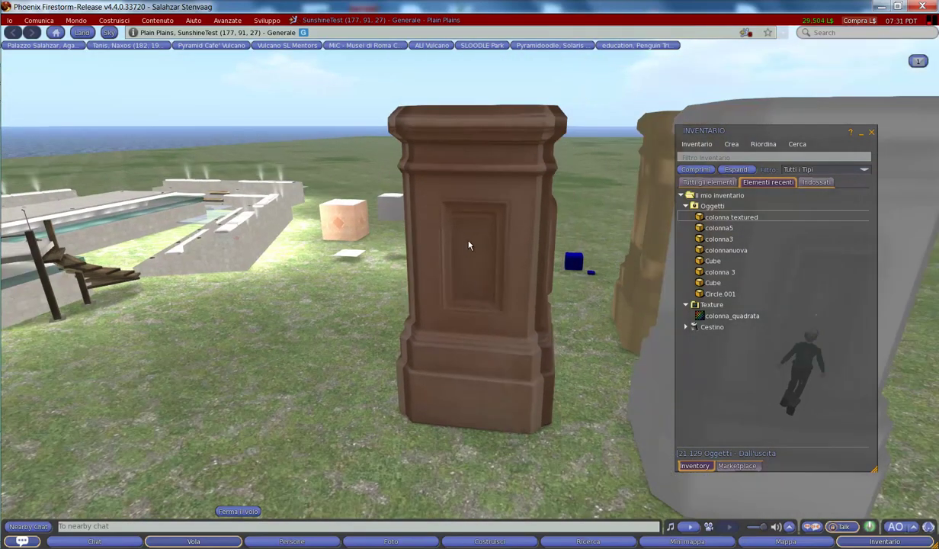
pyautogui.moveTo(479, 291)
pyautogui.keyDown('alt'); pyautogui.mouseDown()
pyautogui.moveTo(488, 290)
pyautogui.moveTo(457, 289)
pyautogui.moveTo(473, 291)
pyautogui.moveTo(449, 349)
pyautogui.mouseUp(); pyautogui.keyUp('alt')
pyautogui.moveTo(455, 308)
pyautogui.keyDown('alt'); pyautogui.mouseDown()
pyautogui.moveTo(488, 280)
pyautogui.moveTo(478, 288)
pyautogui.moveTo(427, 283)
pyautogui.moveTo(486, 290)
pyautogui.moveTo(451, 287)
pyautogui.mouseUp(); pyautogui.keyUp('alt')
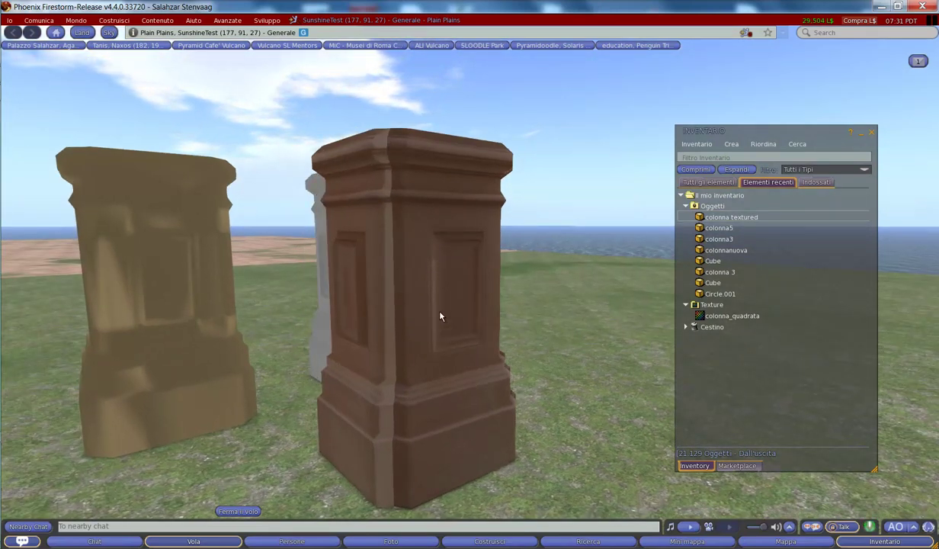
pyautogui.keyDown('alt'); pyautogui.moveTo(457, 310); pyautogui.dragTo(468, 288); pyautogui.keyUp('alt')
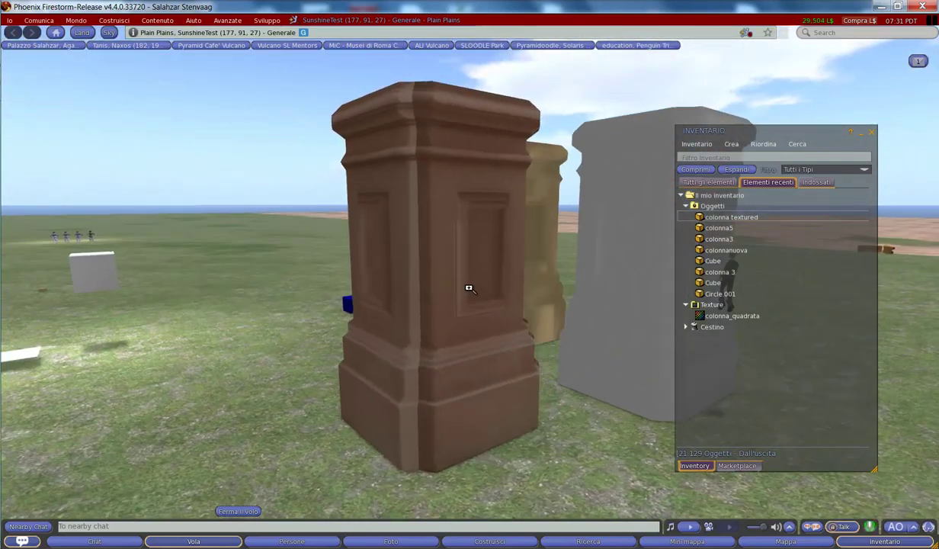
# Edit the brown column, trying full bright and glow before turning both off.
pyautogui.rightClick(465, 265)
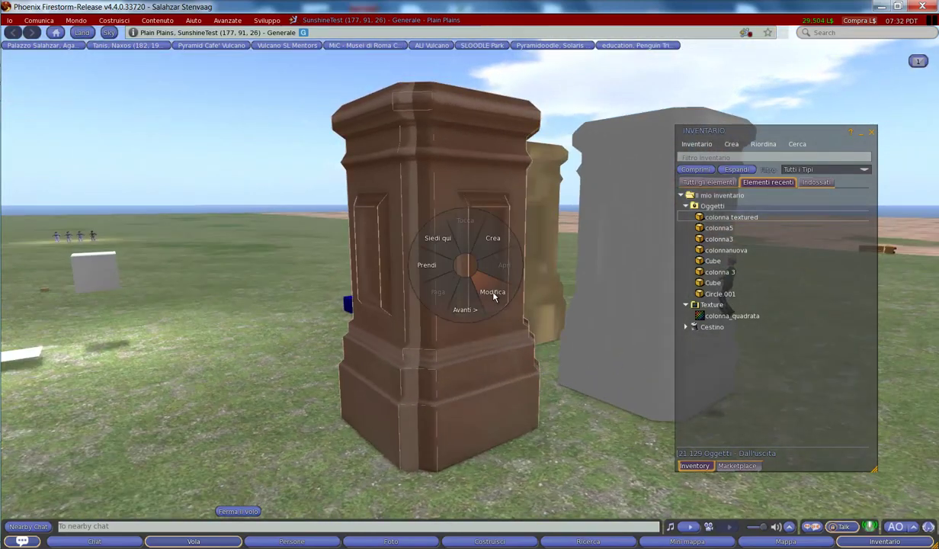
pyautogui.click(476, 278)
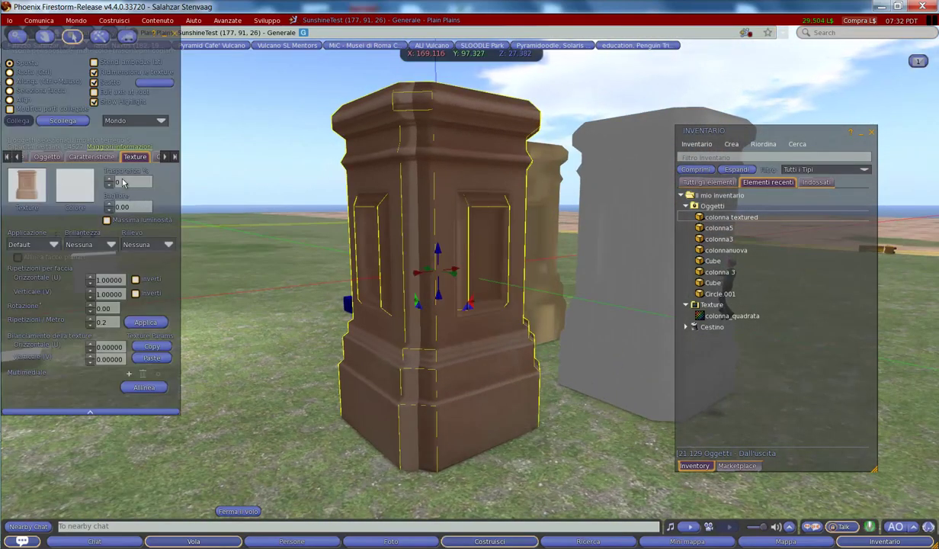
pyautogui.click(107, 220)
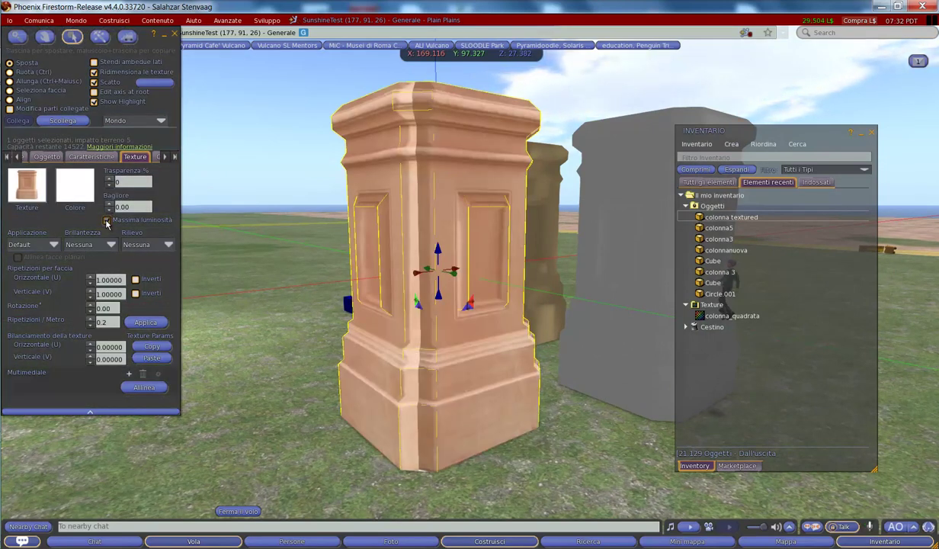
pyautogui.click(106, 220)
pyautogui.click(109, 206)
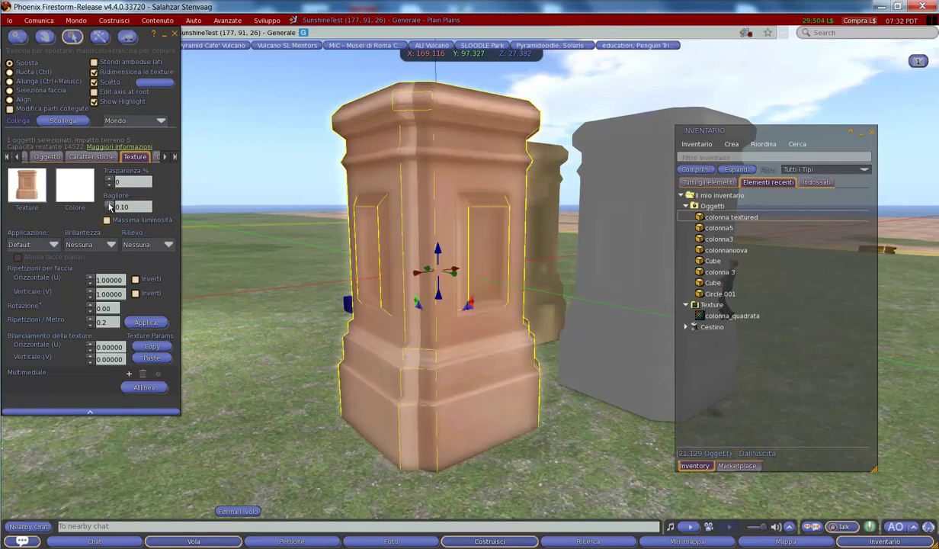
pyautogui.click(109, 210)
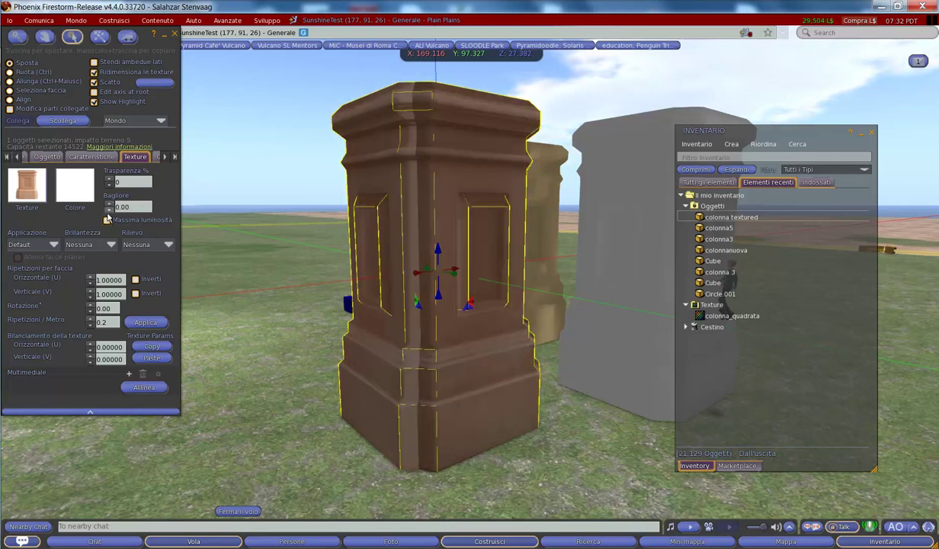
# Try Bassa shininess on the column, then set it back to Nessuna.
pyautogui.click(80, 249)
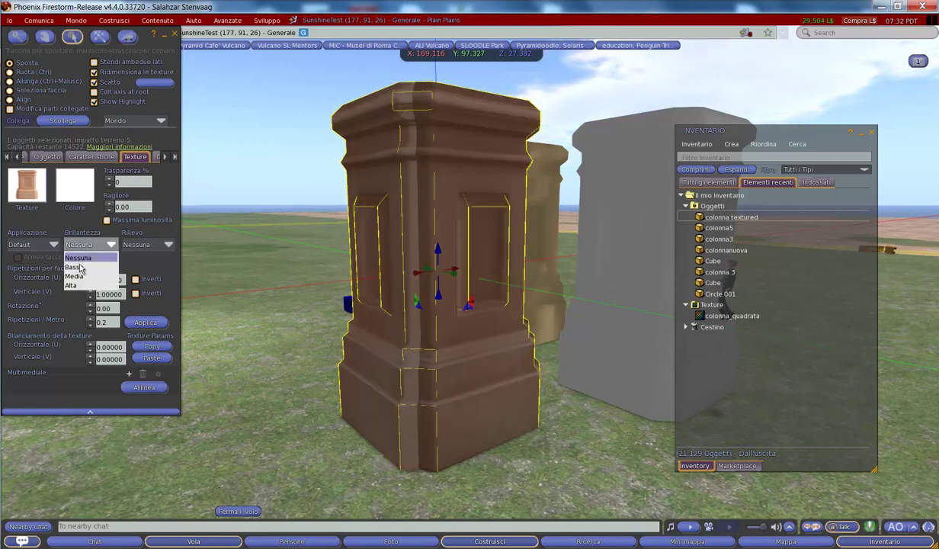
pyautogui.click(80, 268)
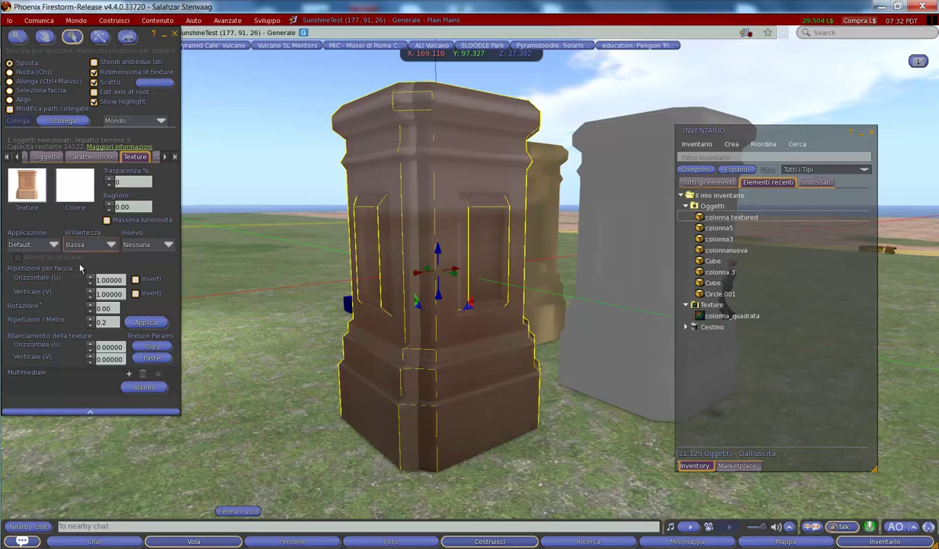
pyautogui.click(85, 244)
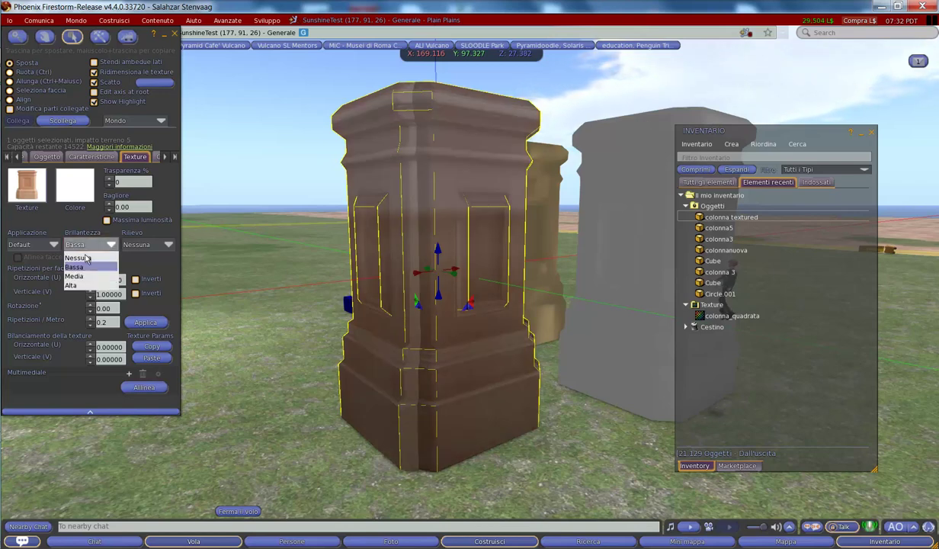
pyautogui.click(80, 234)
# Try Luminoso, Scuro and Venature del legno bumps, then settle on Stucco.
pyautogui.click(137, 245)
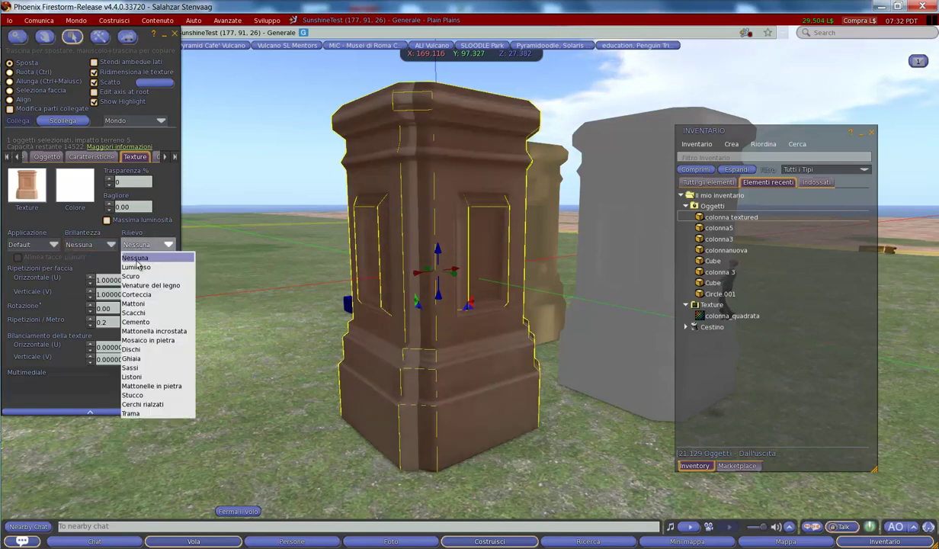
pyautogui.click(136, 263)
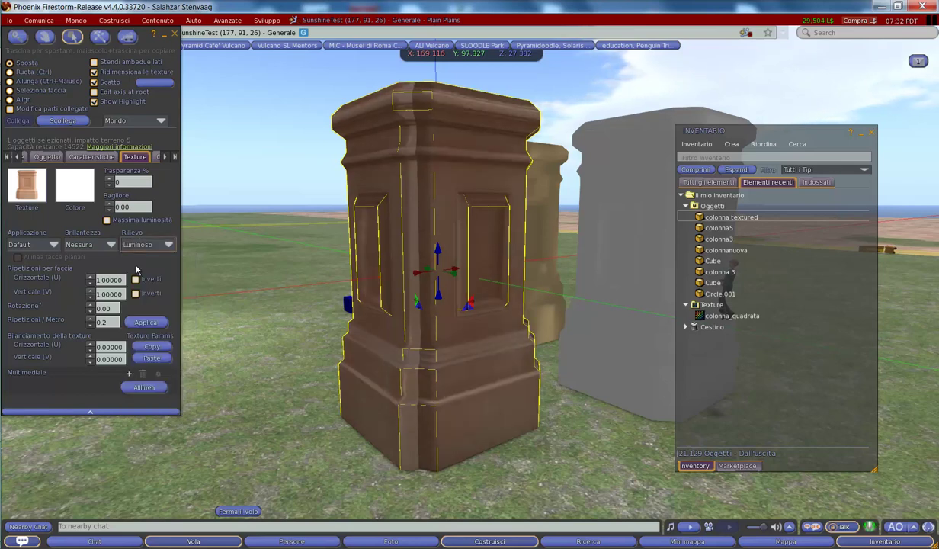
pyautogui.click(142, 245)
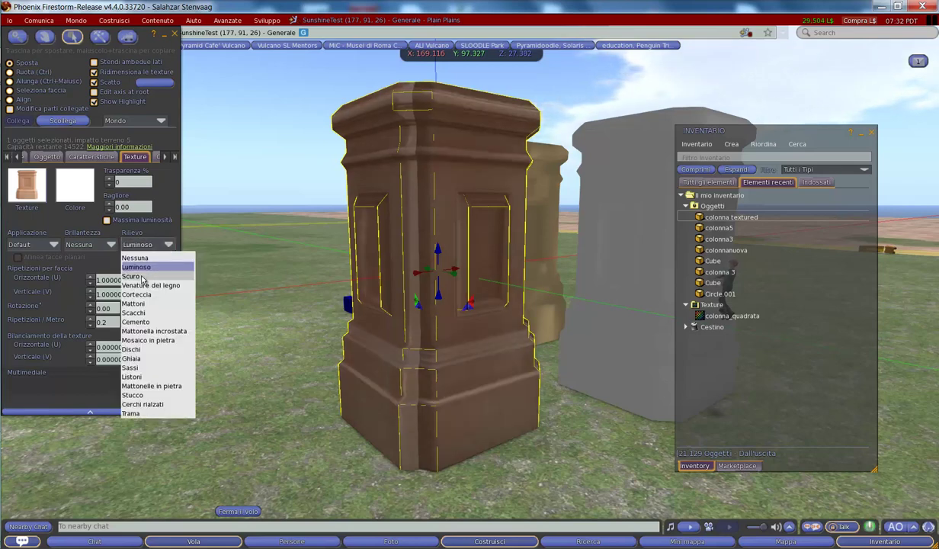
pyautogui.click(142, 276)
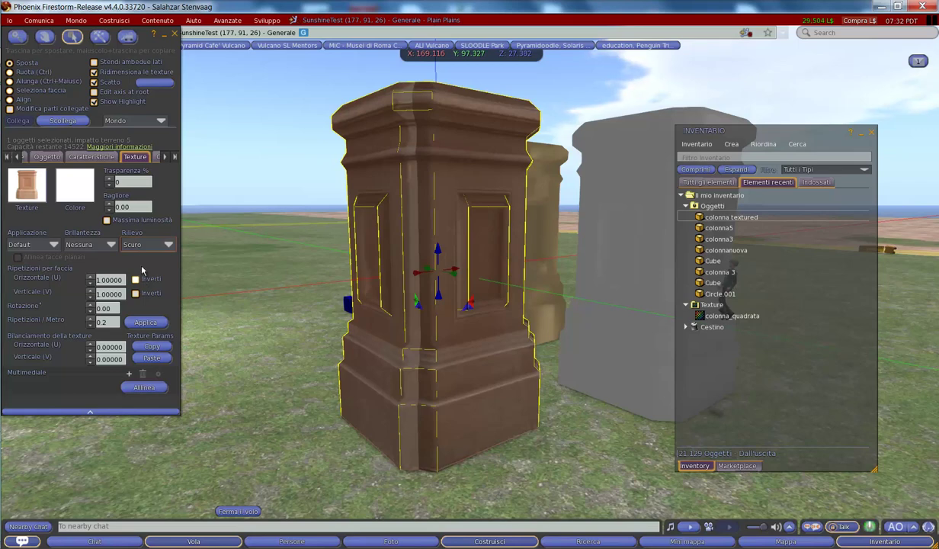
pyautogui.click(144, 244)
pyautogui.click(150, 287)
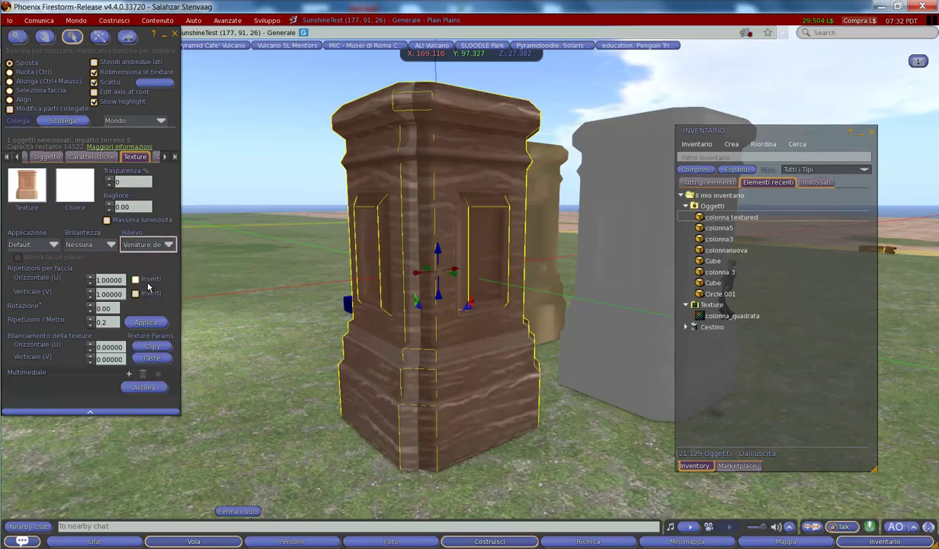
pyautogui.click(141, 246)
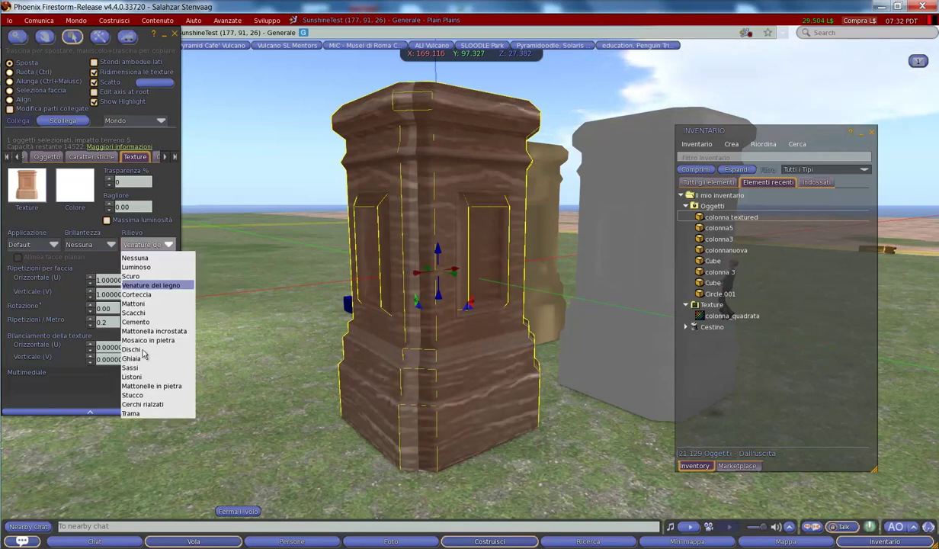
pyautogui.click(140, 396)
# Orbit close around the stucco column, deselect it, and close the inventory with Ctrl+I.
pyautogui.press('Escape')
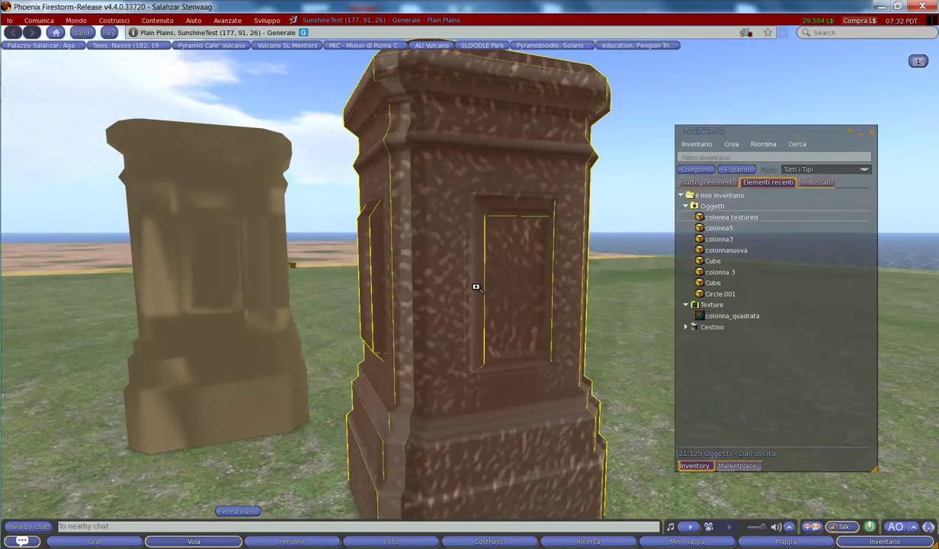
pyautogui.moveTo(476, 286)
pyautogui.keyDown('ctrl'); pyautogui.keyDown('alt'); pyautogui.mouseDown()
pyautogui.moveTo(467, 279)
pyautogui.moveTo(465, 291)
pyautogui.mouseUp(); pyautogui.keyUp('alt'); pyautogui.keyUp('ctrl')
pyautogui.hotkey('ctrl', '3')
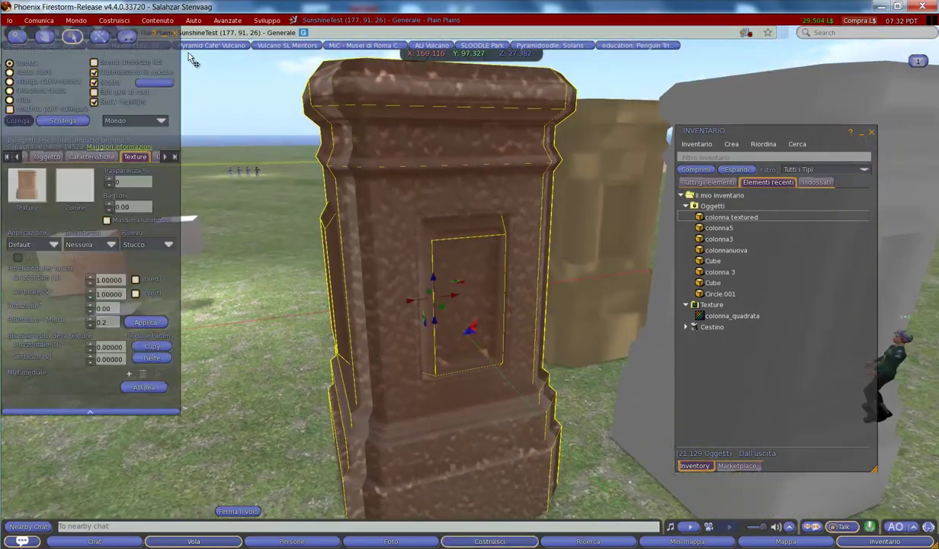
pyautogui.click(176, 35)
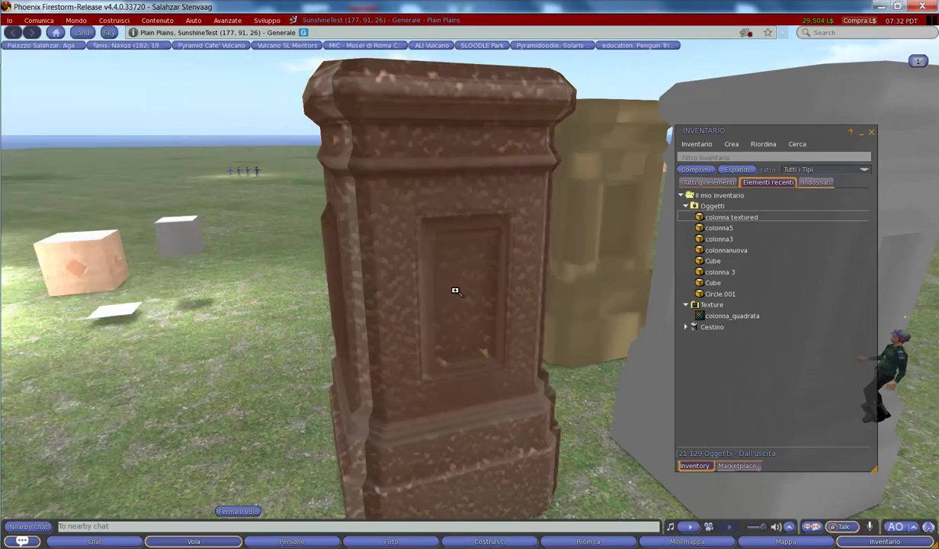
pyautogui.moveTo(455, 289)
pyautogui.keyDown('alt'); pyautogui.mouseDown()
pyautogui.moveTo(477, 289)
pyautogui.moveTo(482, 279)
pyautogui.moveTo(470, 290)
pyautogui.moveTo(428, 283)
pyautogui.moveTo(472, 289)
pyautogui.moveTo(451, 275)
pyautogui.moveTo(478, 287)
pyautogui.moveTo(461, 289)
pyautogui.moveTo(469, 287)
pyautogui.mouseUp(); pyautogui.keyUp('alt')
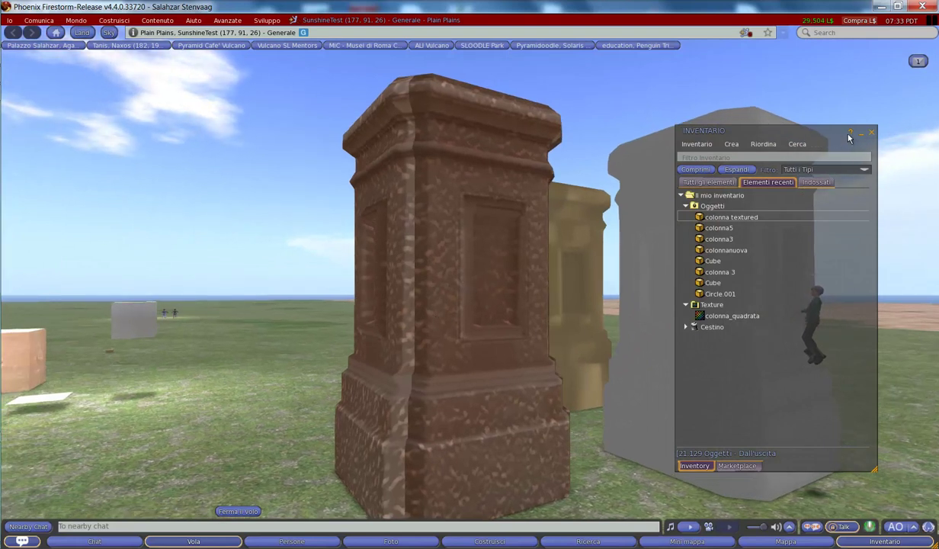
pyautogui.hotkey('ctrl', 'i')
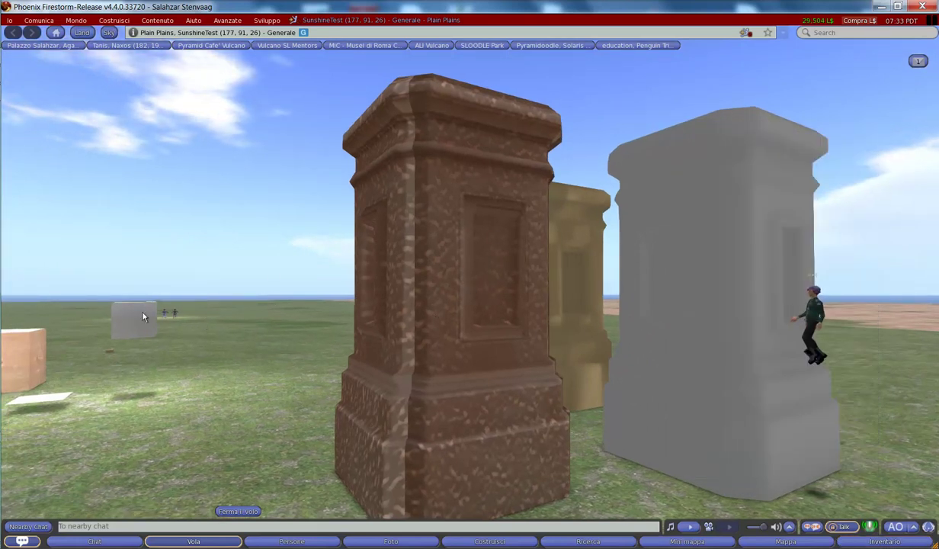